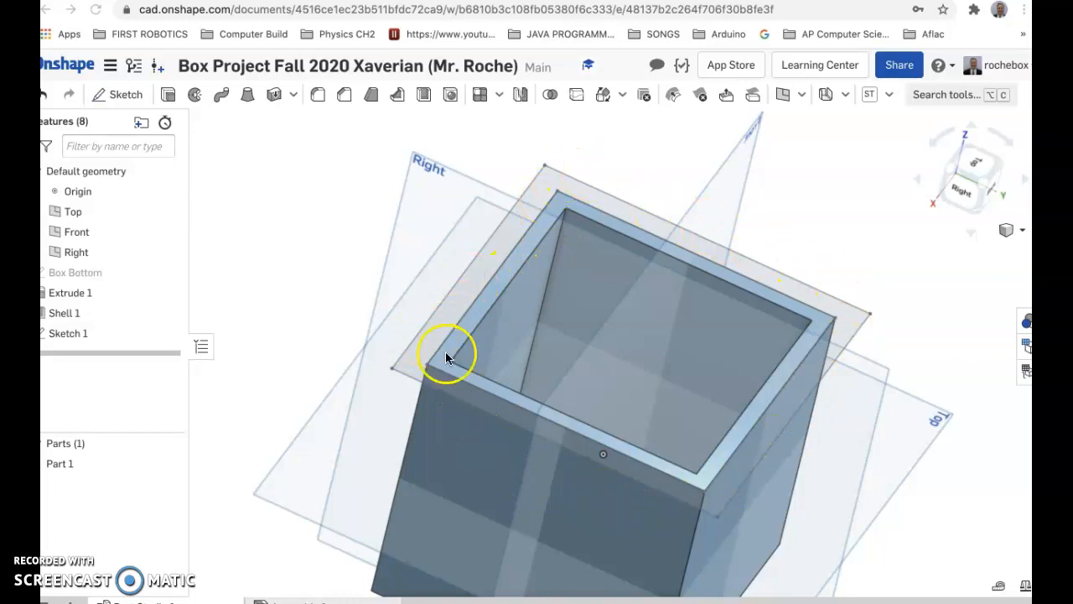
# Step: Delete the existing Sketch 1 around the top of the box
pyautogui.moveTo(848, 419)
pyautogui.mouseDown(button='right')
pyautogui.moveTo(831, 400)
pyautogui.moveTo(858, 429)
pyautogui.mouseUp(button='right')
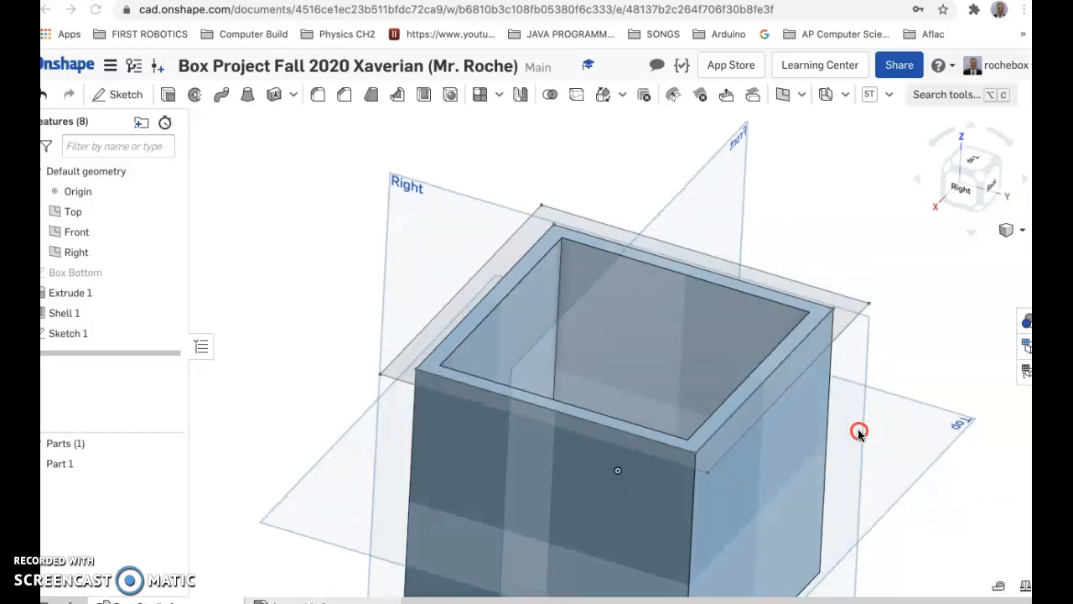
pyautogui.click(65, 334)
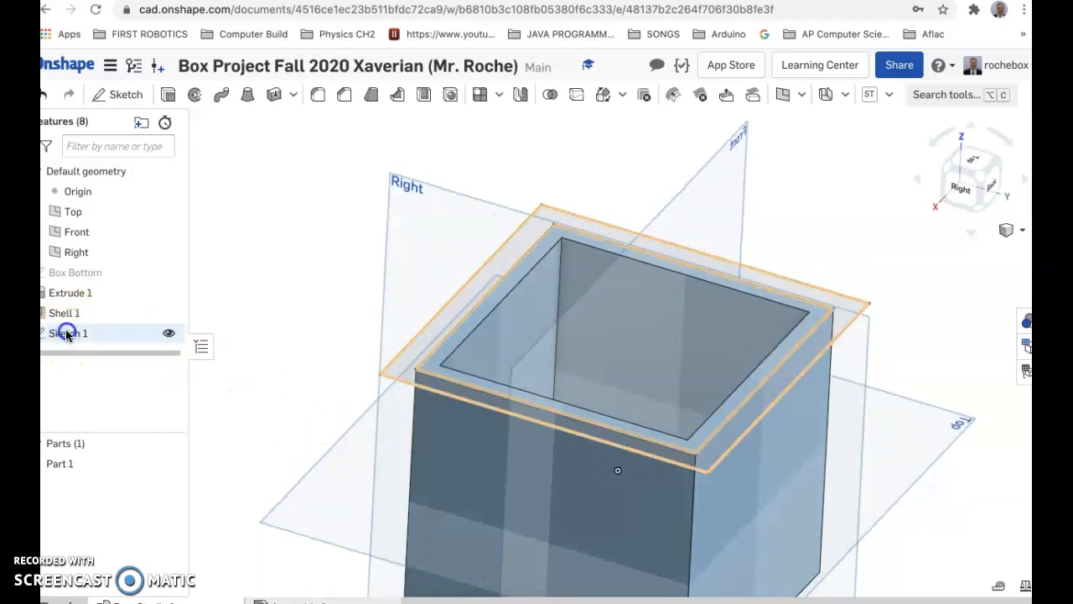
pyautogui.rightClick(125, 337)
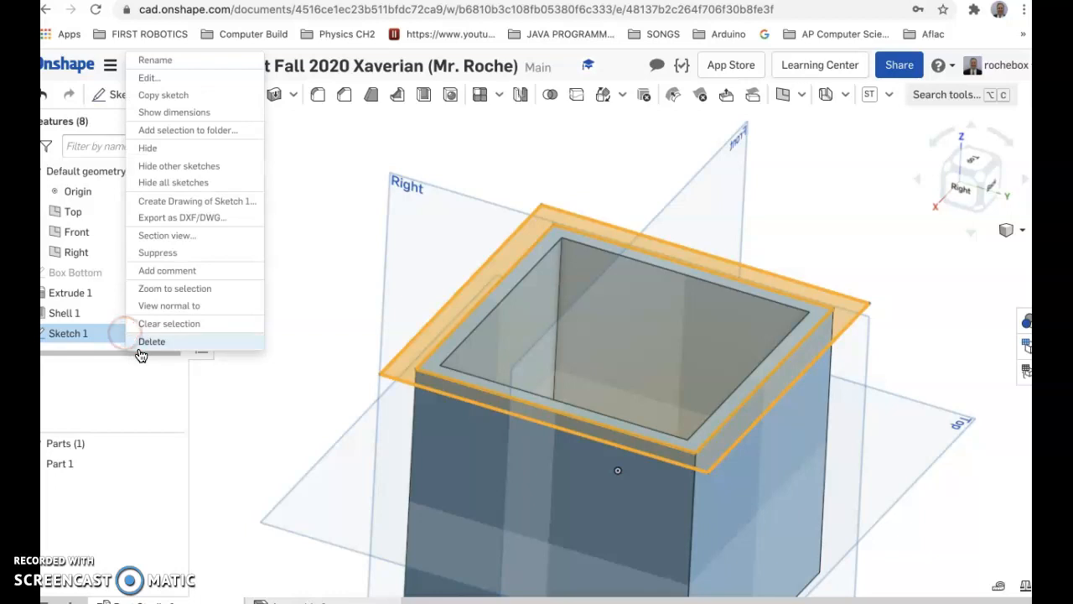
pyautogui.click(138, 341)
# Step: Start a new sketch on the top rim face of the shelled box
pyautogui.scroll(-3, 262, 340)
pyautogui.moveTo(284, 399); pyautogui.dragTo(283, 402, button='right')
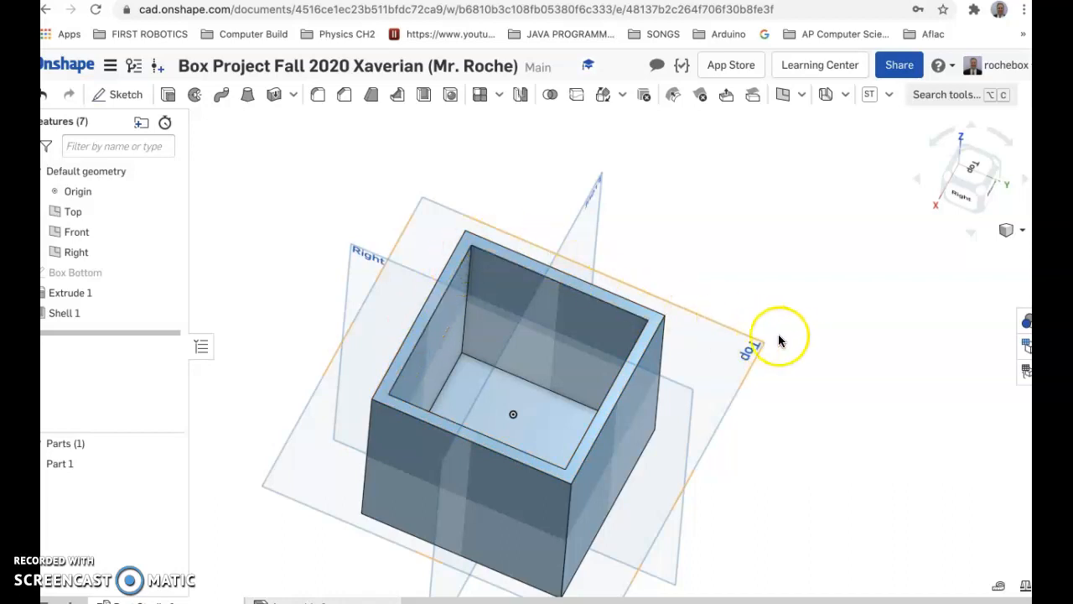
pyautogui.moveTo(802, 341); pyautogui.dragTo(753, 306, button='right')
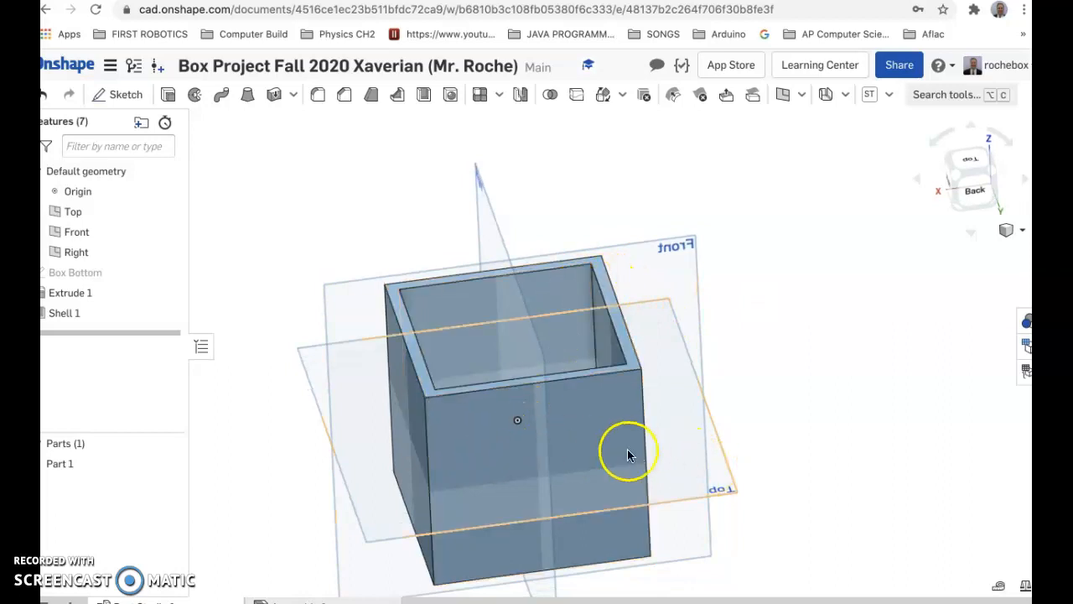
pyautogui.click(601, 283)
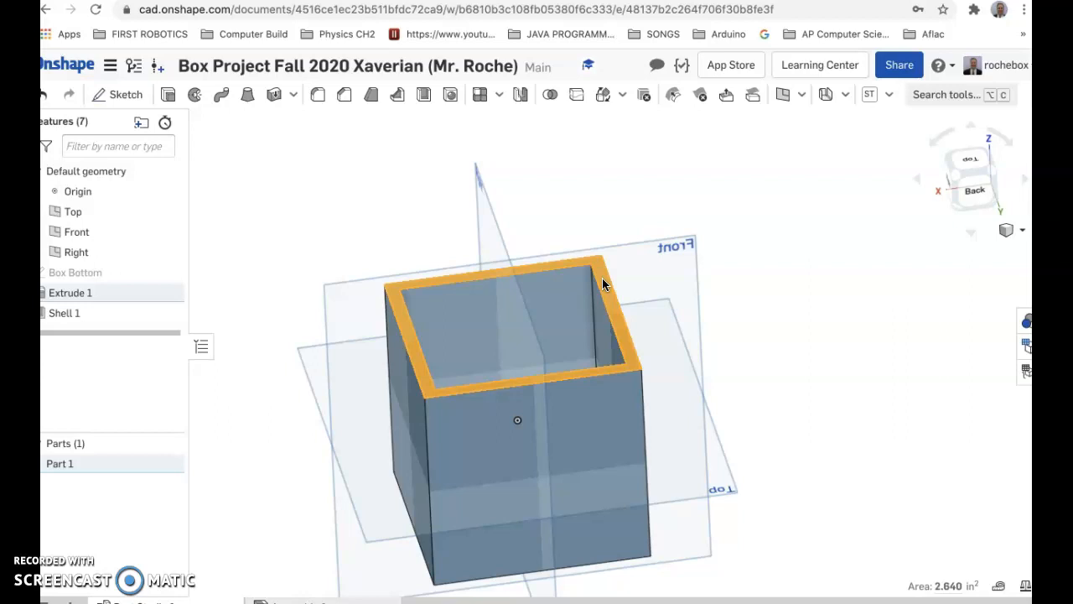
pyautogui.rightClick(602, 284)
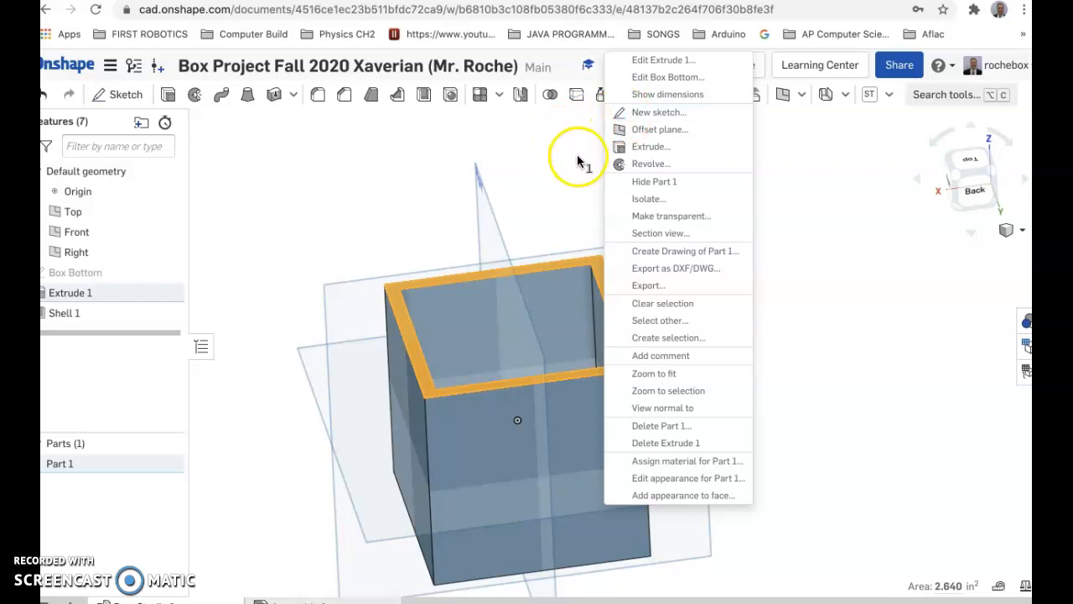
pyautogui.click(651, 111)
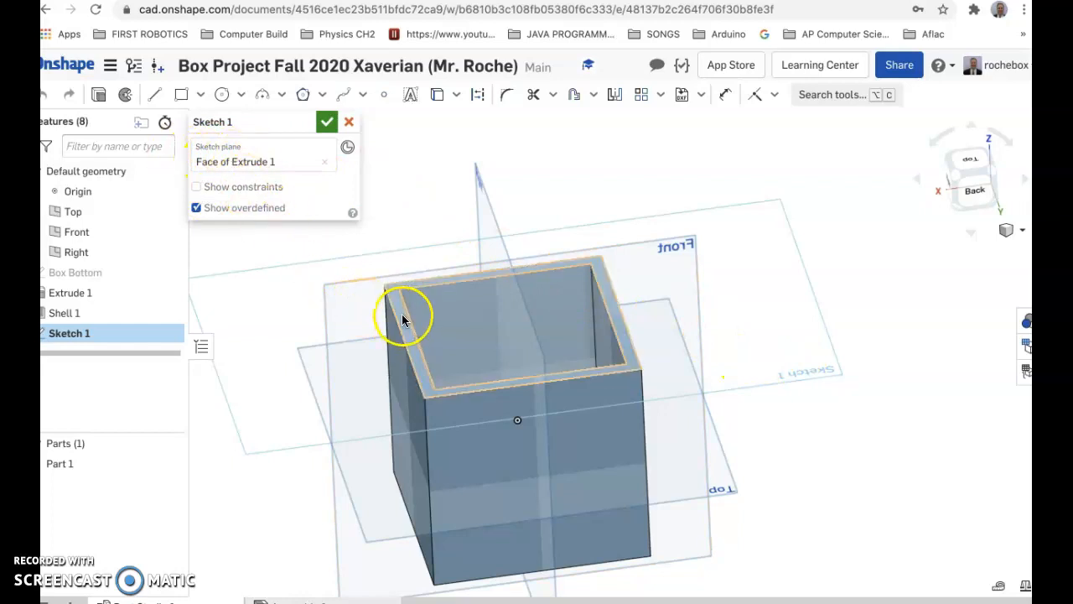
# Step: View the sketch plane straight on and rotate the view upright so that X points right and Y points up
pyautogui.rightClick(773, 308)
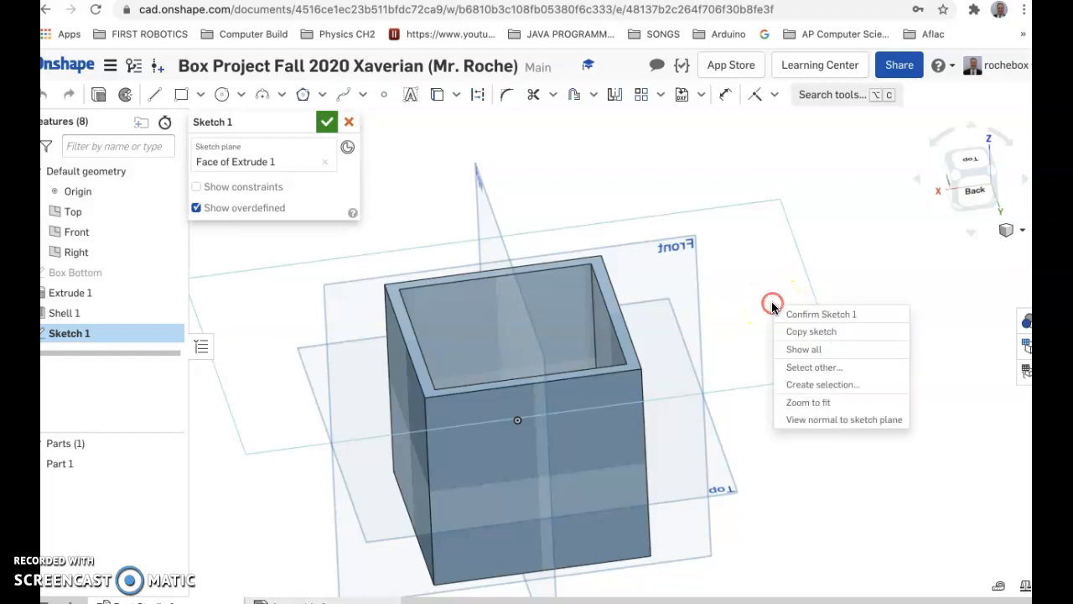
pyautogui.click(821, 422)
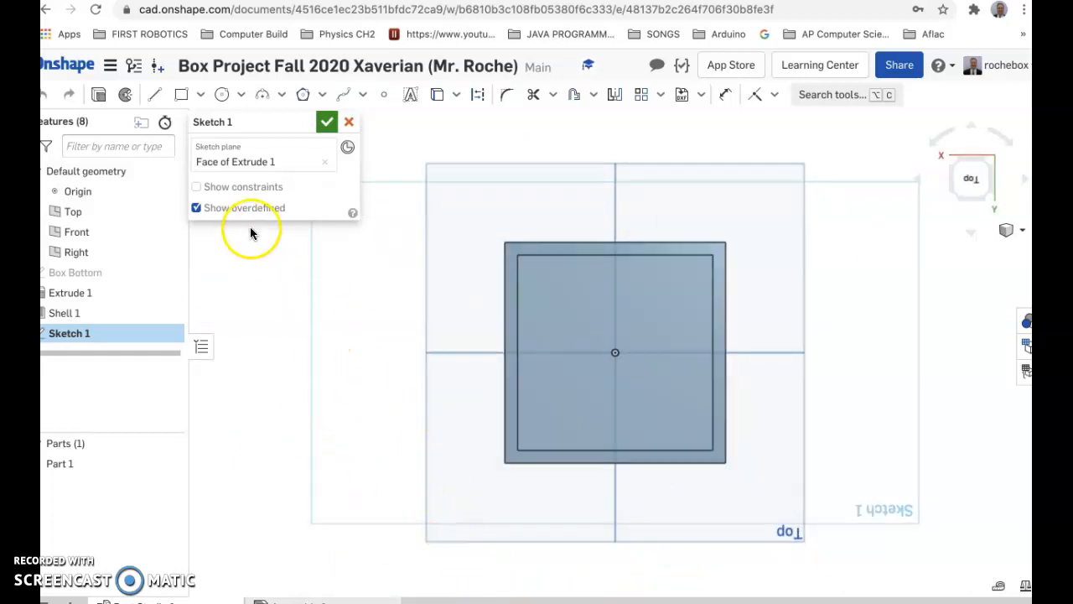
pyautogui.click(937, 139)
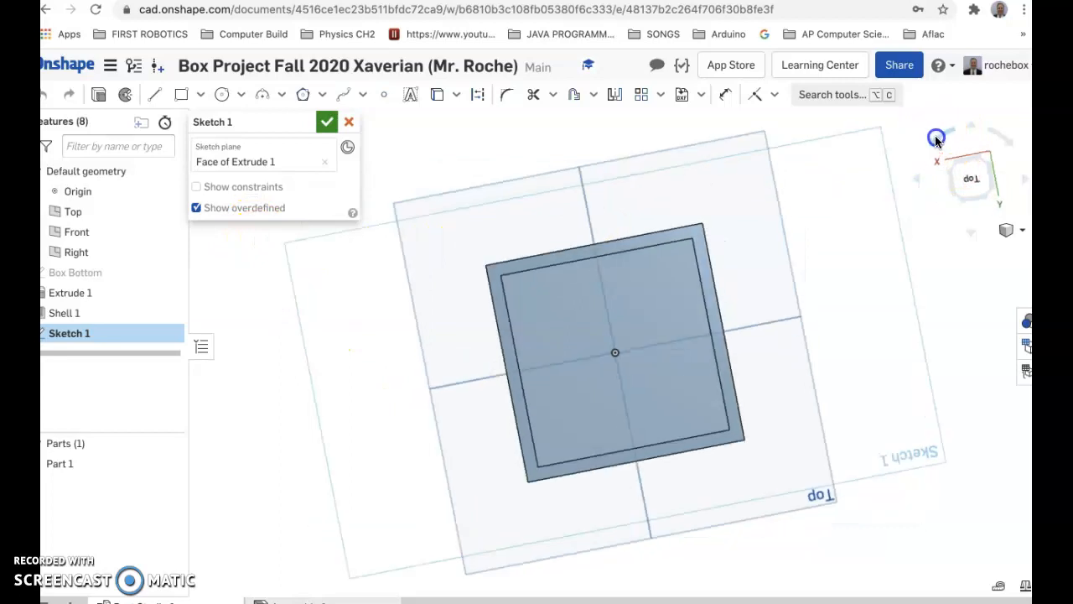
pyautogui.click(937, 140)
pyautogui.click(937, 140)
pyautogui.click(937, 139)
pyautogui.click(936, 139)
pyautogui.click(936, 139)
pyautogui.click(936, 139)
pyautogui.click(936, 139)
pyautogui.click(937, 139)
pyautogui.click(936, 139)
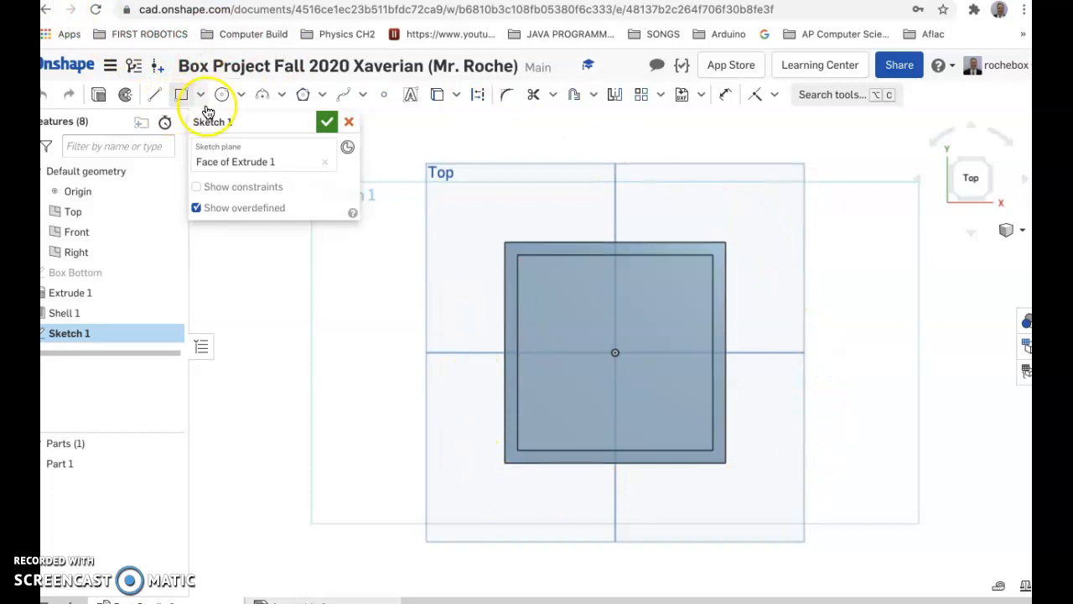
# Step: Project the four outer edges of the box rim into the sketch with Use
pyautogui.click(575, 110)
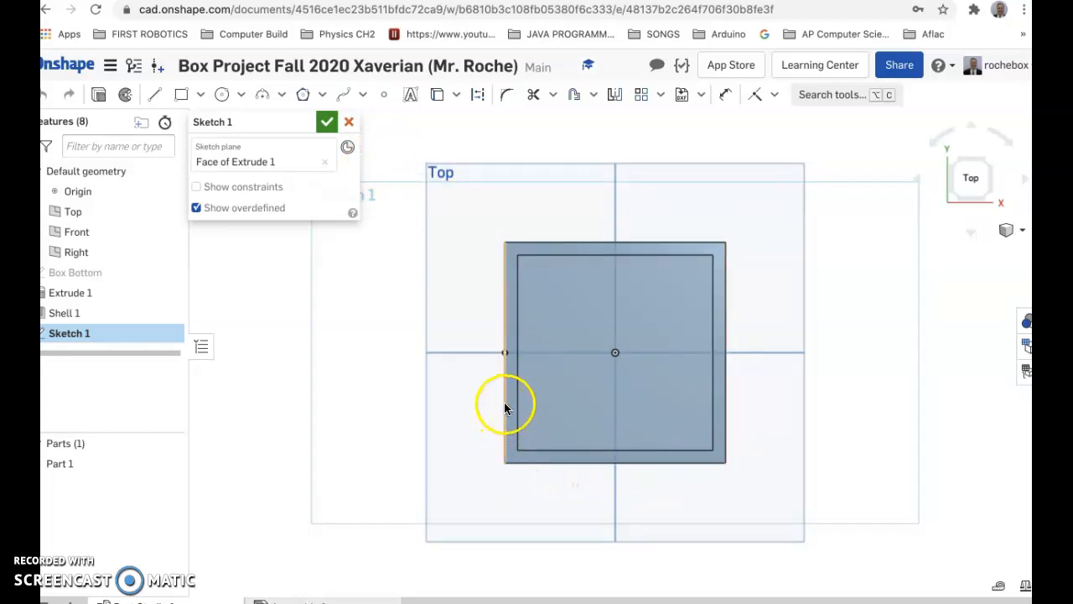
pyautogui.click(594, 242)
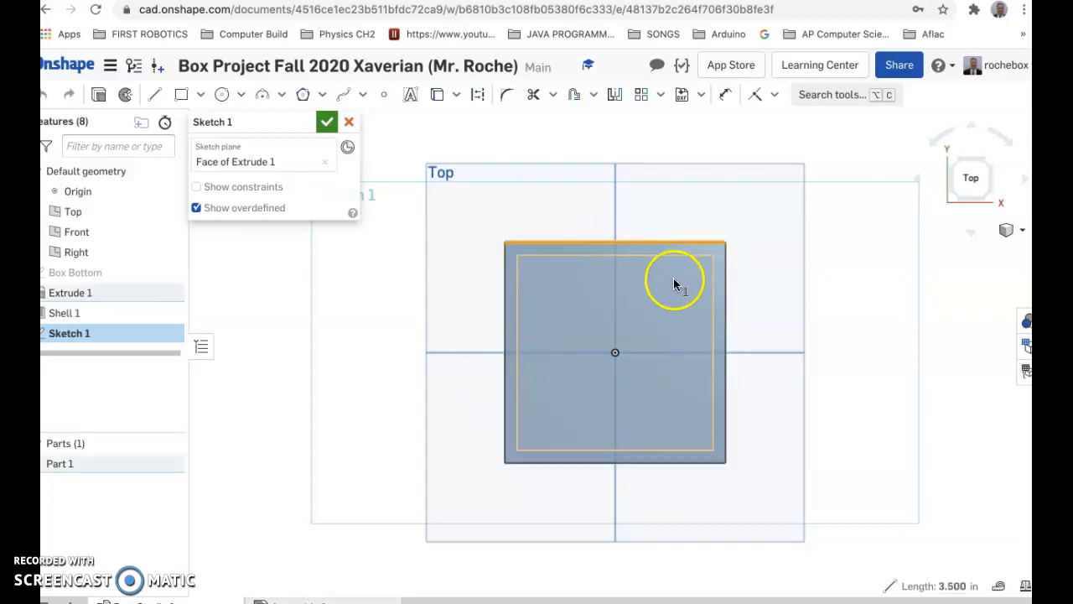
pyautogui.click(726, 305)
pyautogui.click(683, 467)
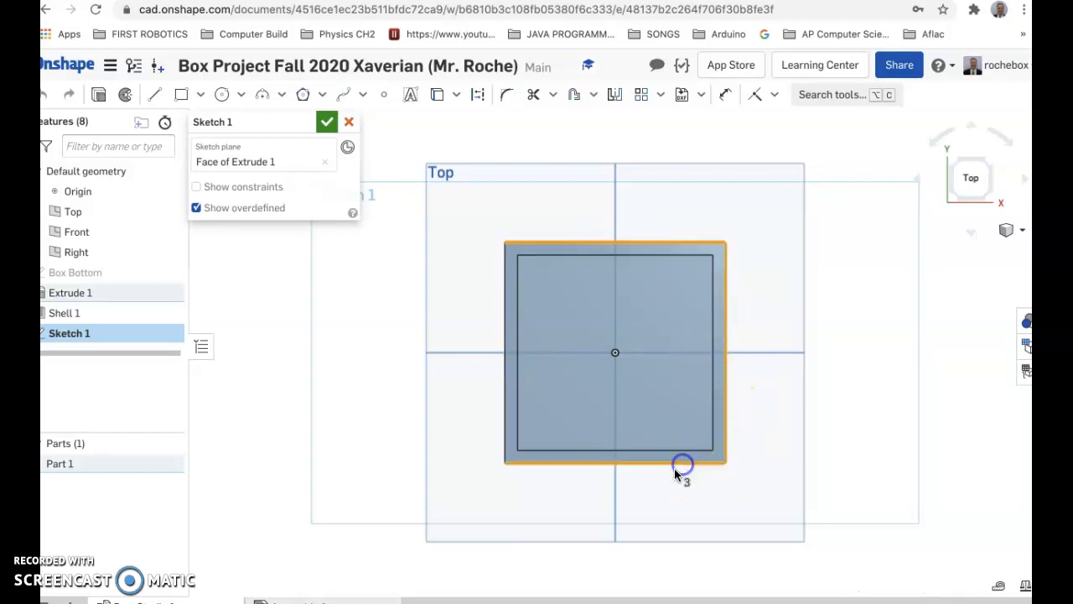
pyautogui.rightClick(504, 410)
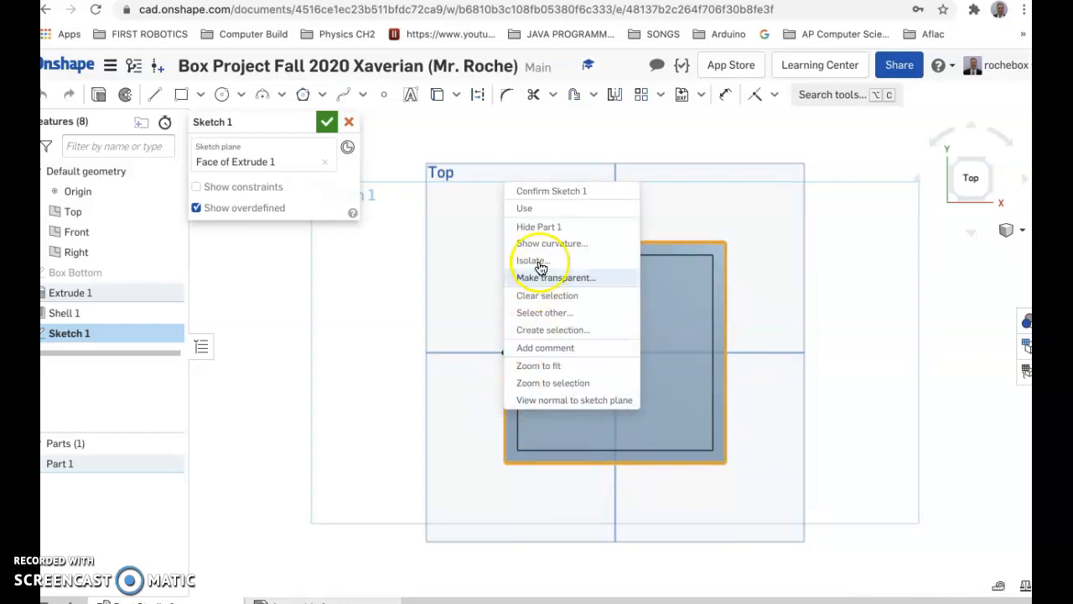
pyautogui.click(531, 212)
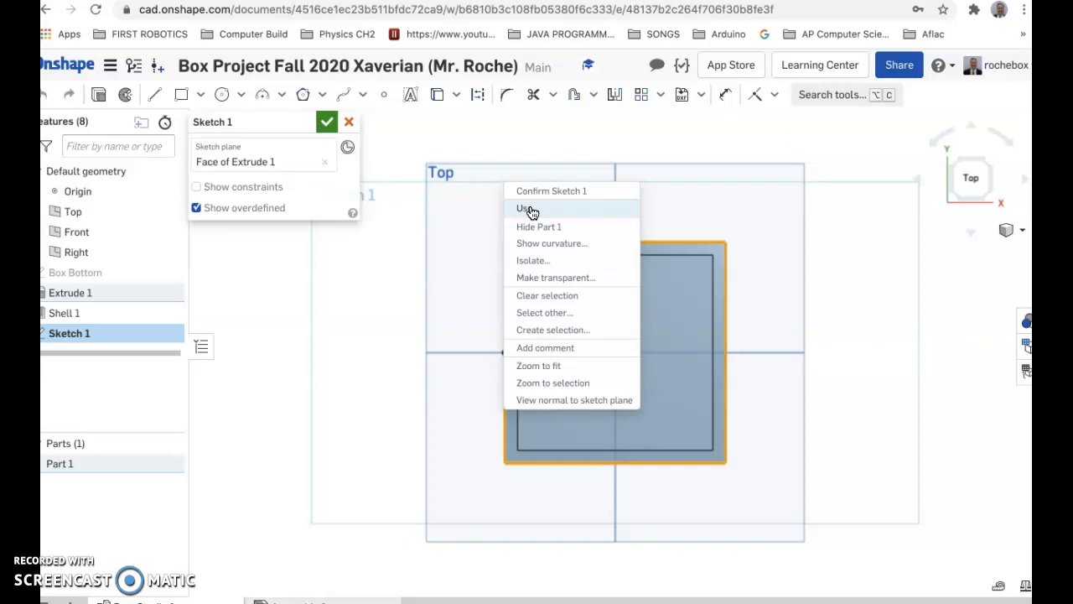
pyautogui.click(529, 209)
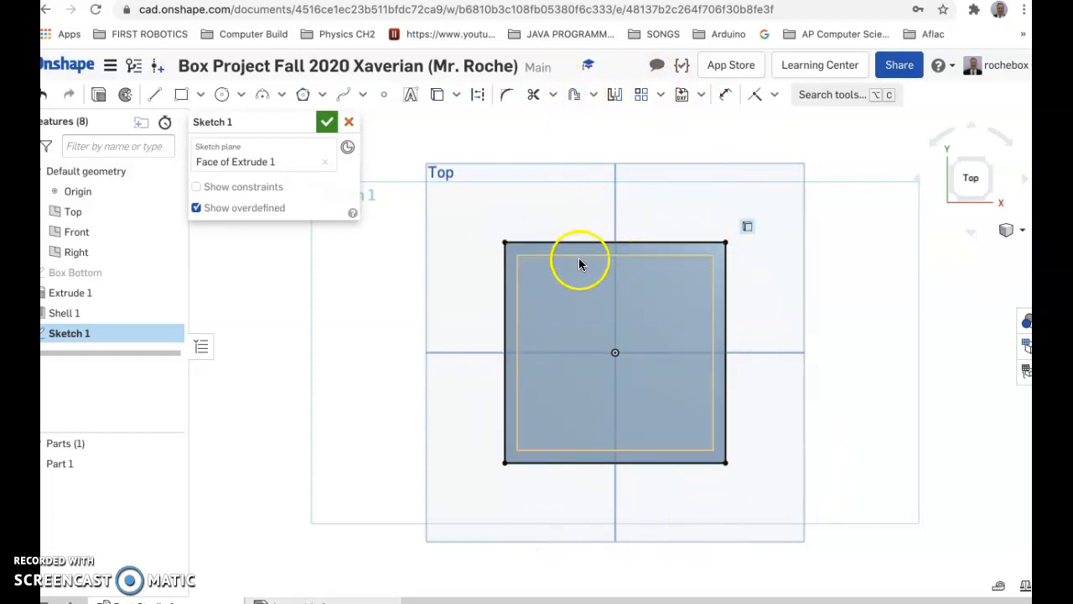
# Step: Offset the four projected outer edges outward by 0.3 in to form a larger square around the box
pyautogui.click(575, 95)
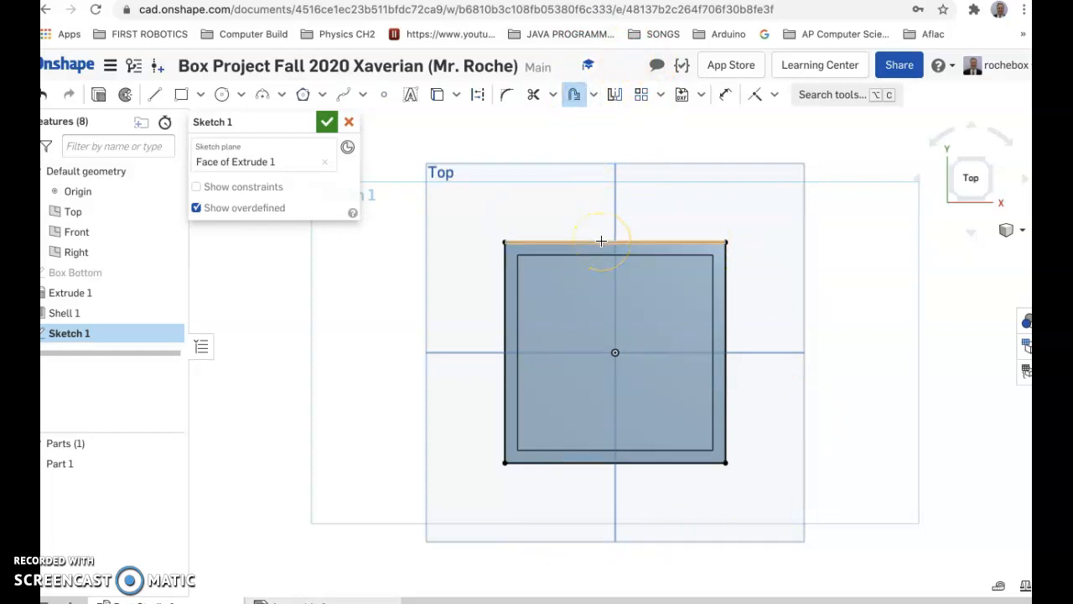
pyautogui.click(574, 95)
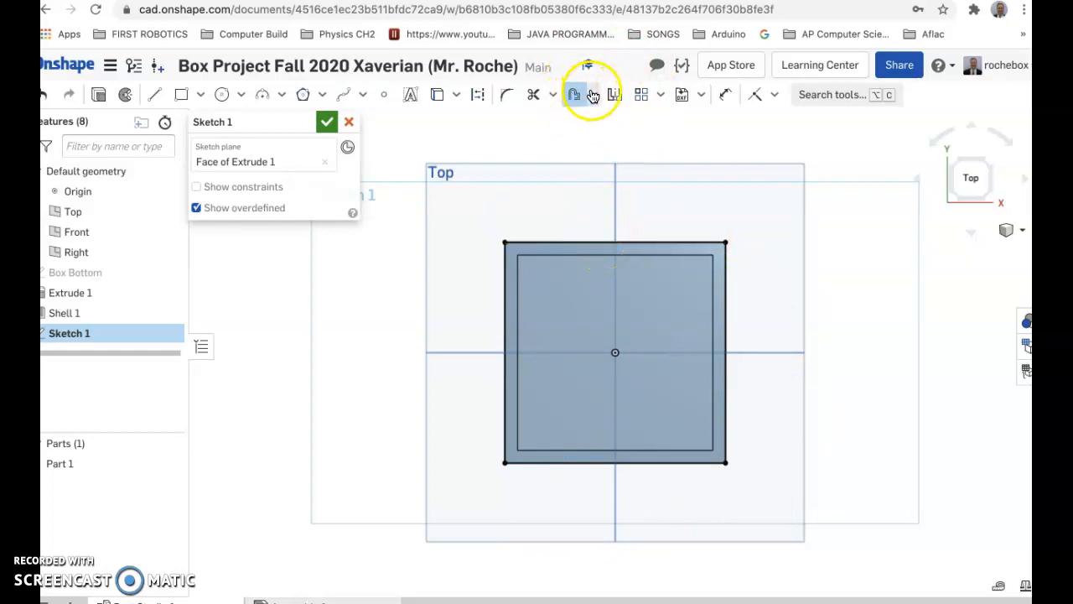
pyautogui.click(593, 95)
pyautogui.click(600, 124)
pyautogui.click(633, 243)
pyautogui.click(727, 309)
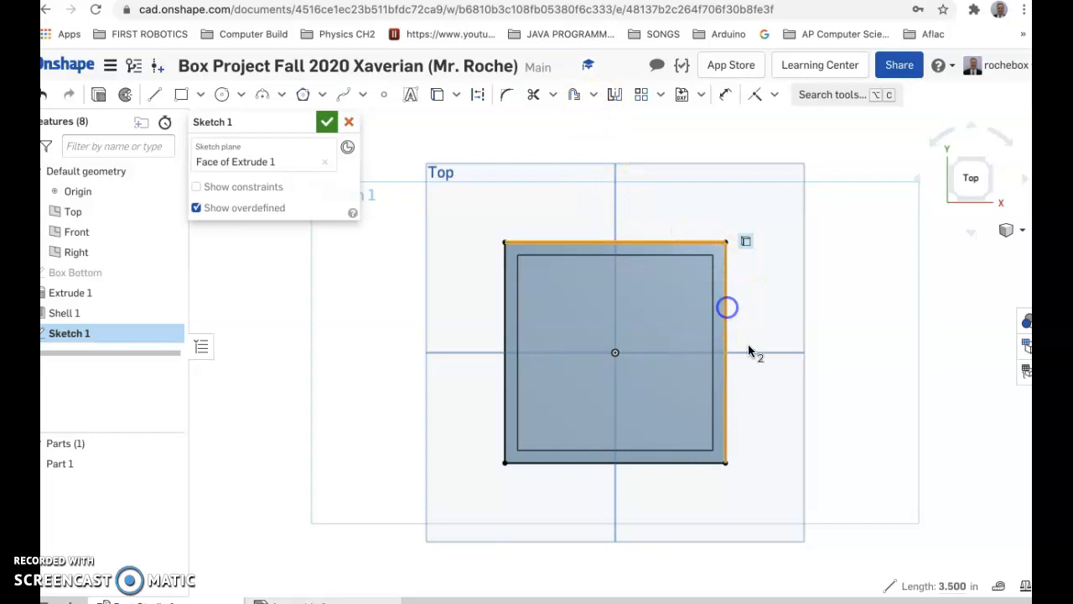
pyautogui.click(694, 462)
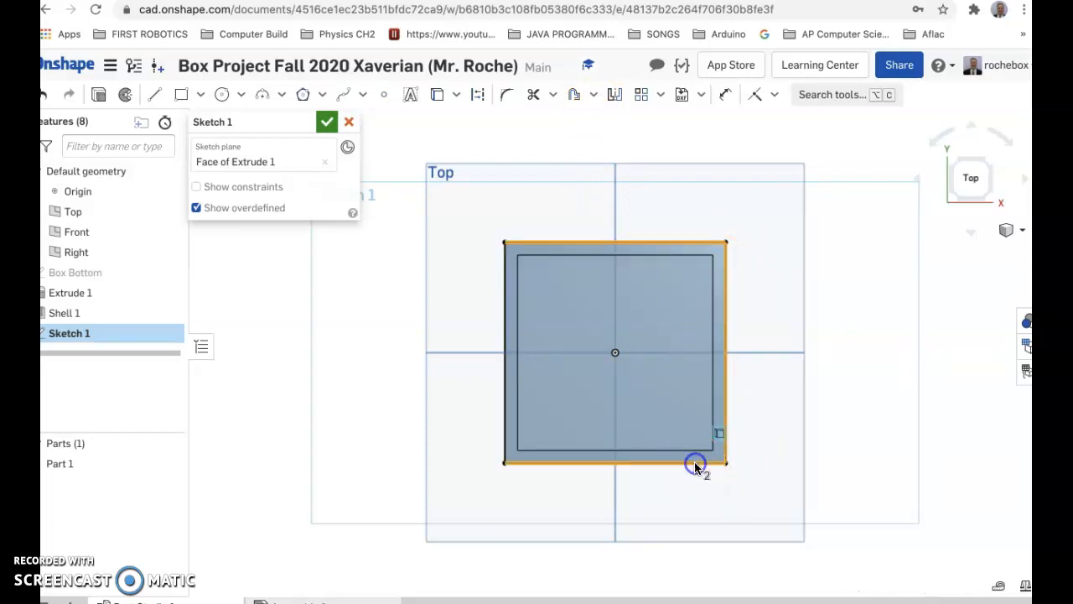
pyautogui.click(504, 373)
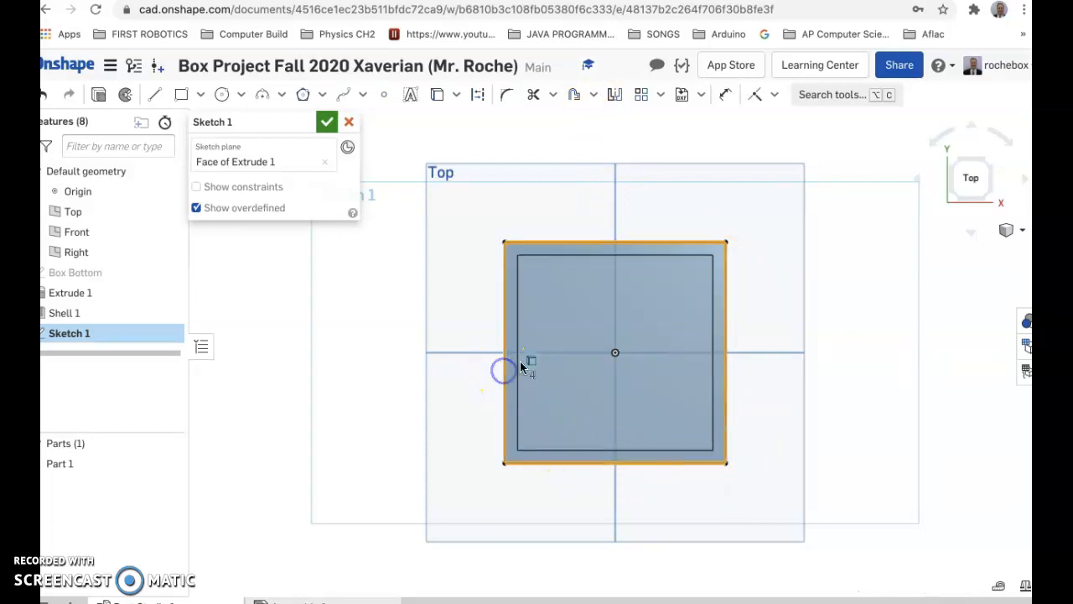
pyautogui.click(577, 94)
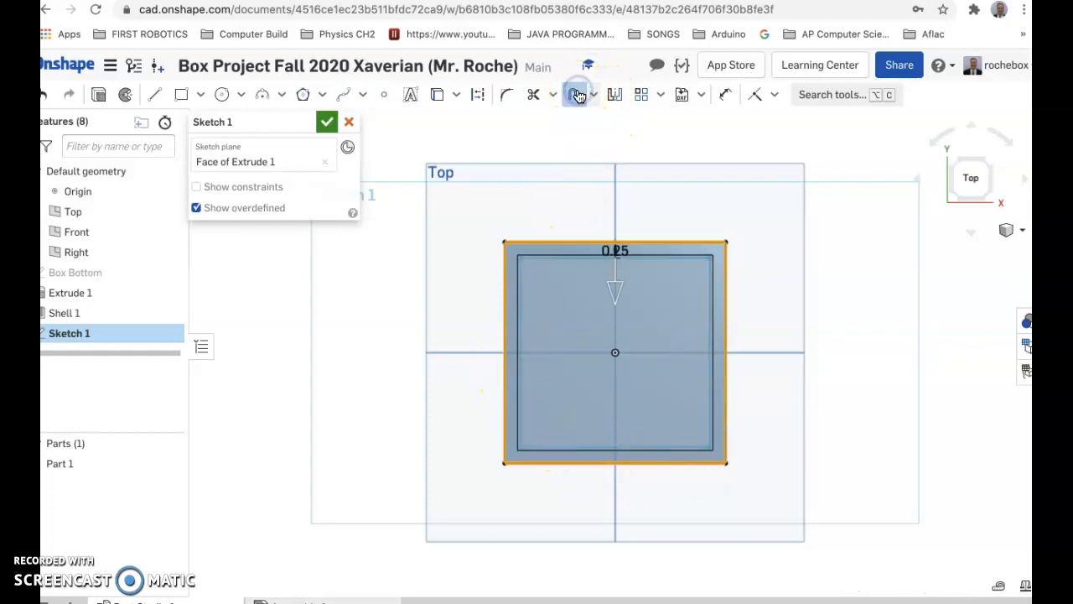
pyautogui.moveTo(618, 279)
pyautogui.mouseDown()
pyautogui.moveTo(559, 173)
pyautogui.moveTo(605, 232)
pyautogui.mouseUp()
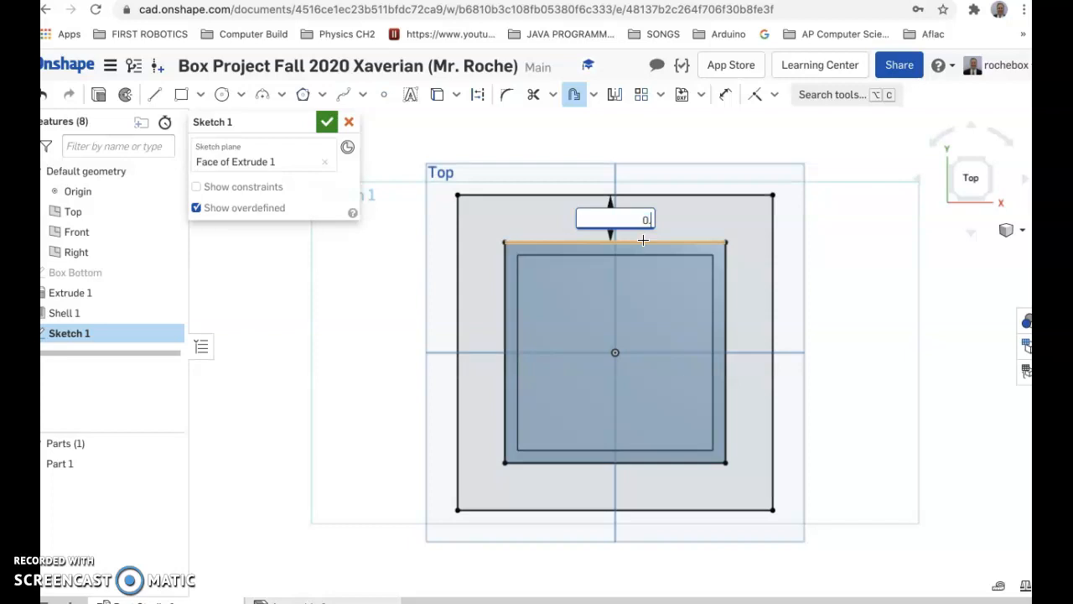
pyautogui.press('Return')
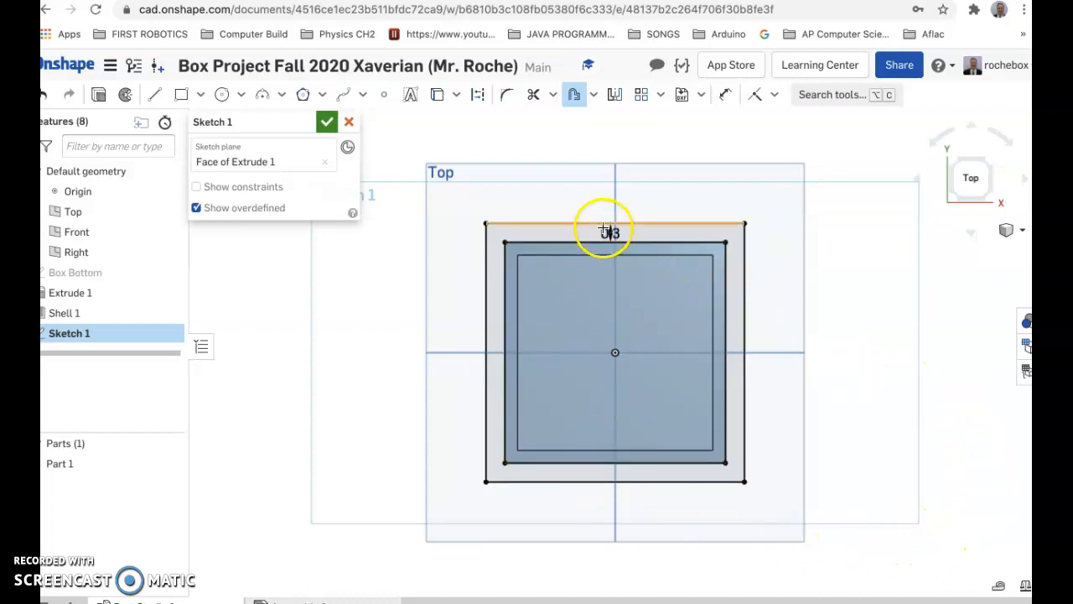
# Step: Move the 0.3 offset dimension label clear of the geometry, above the outer square
pyautogui.click(728, 98)
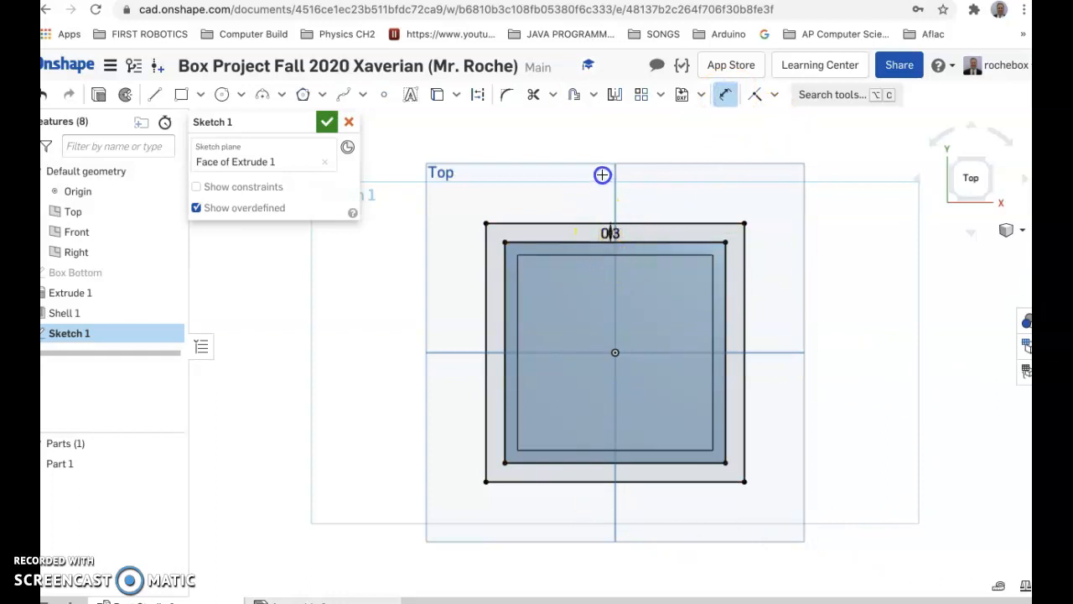
pyautogui.click(726, 99)
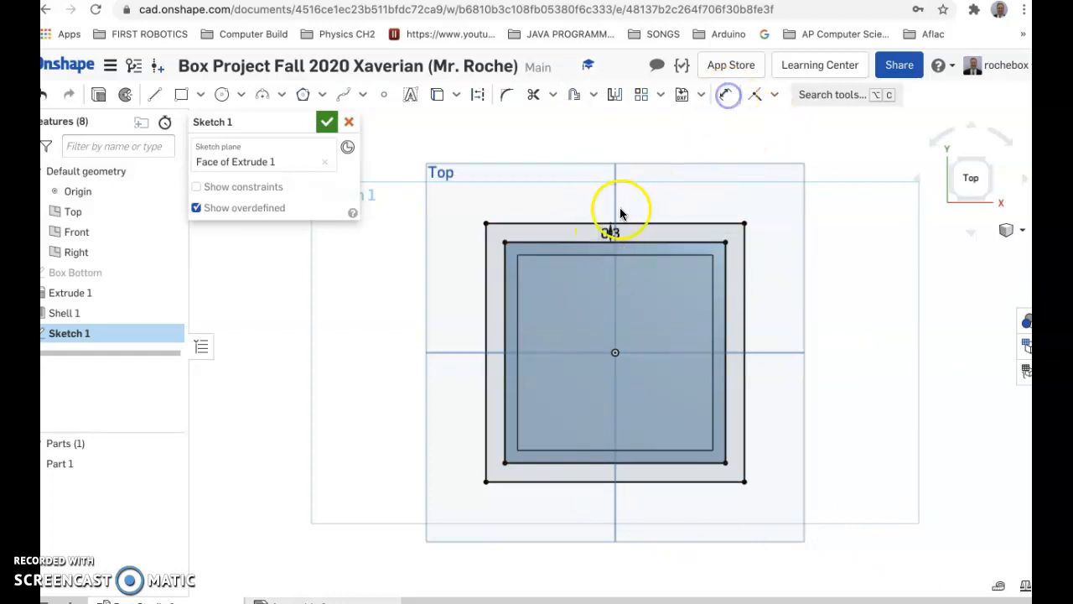
pyautogui.click(620, 235)
pyautogui.moveTo(620, 234)
pyautogui.mouseDown()
pyautogui.moveTo(594, 179)
pyautogui.moveTo(635, 154)
pyautogui.moveTo(702, 136)
pyautogui.moveTo(713, 150)
pyautogui.mouseUp()
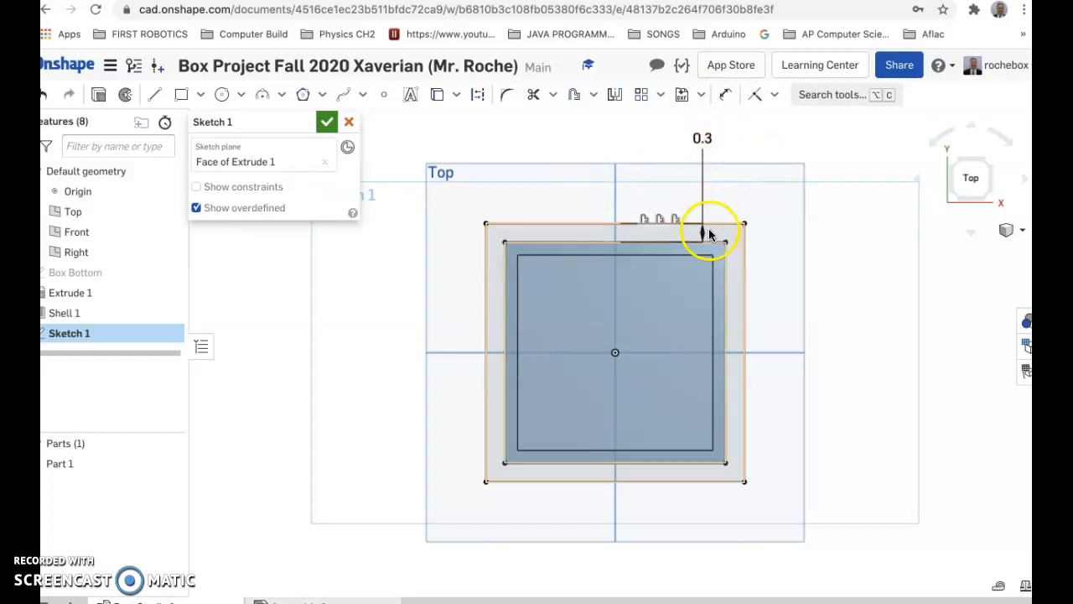
pyautogui.click(915, 289)
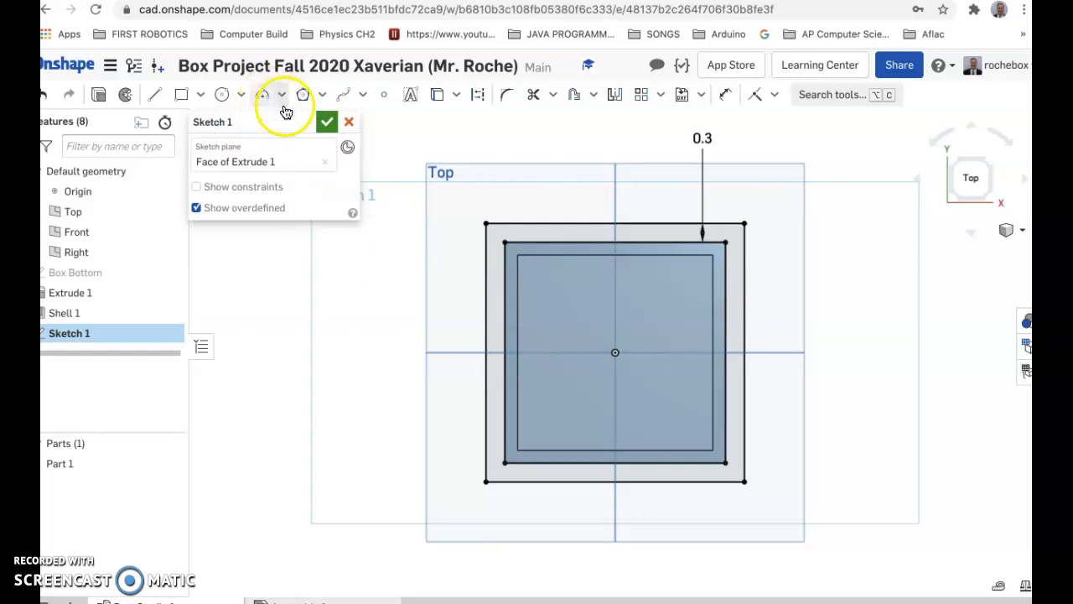
# Step: Rename the sketch to "Top Lip of Box" and finish it
pyautogui.click(307, 122)
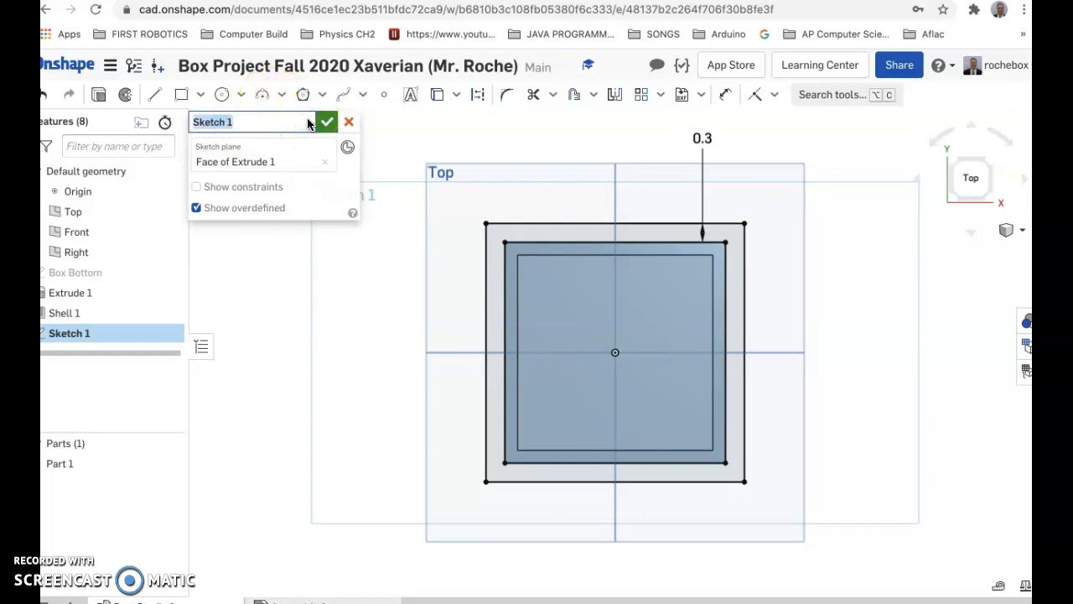
pyautogui.write('Top Lip of Bix')
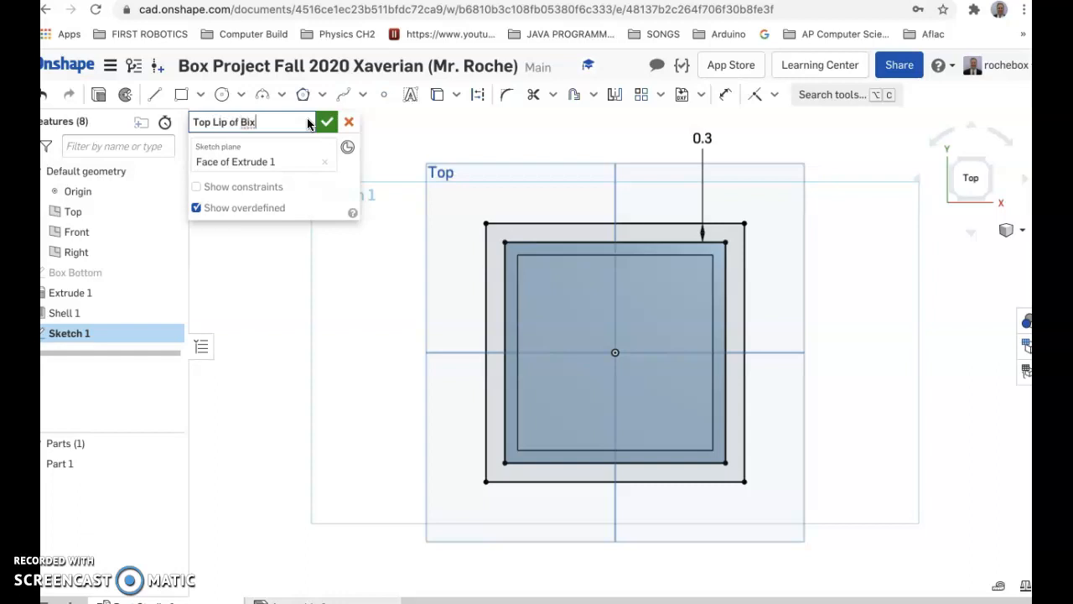
pyautogui.press('BackSpace')
pyautogui.press('BackSpace')
pyautogui.write('ox')
pyautogui.click(326, 122)
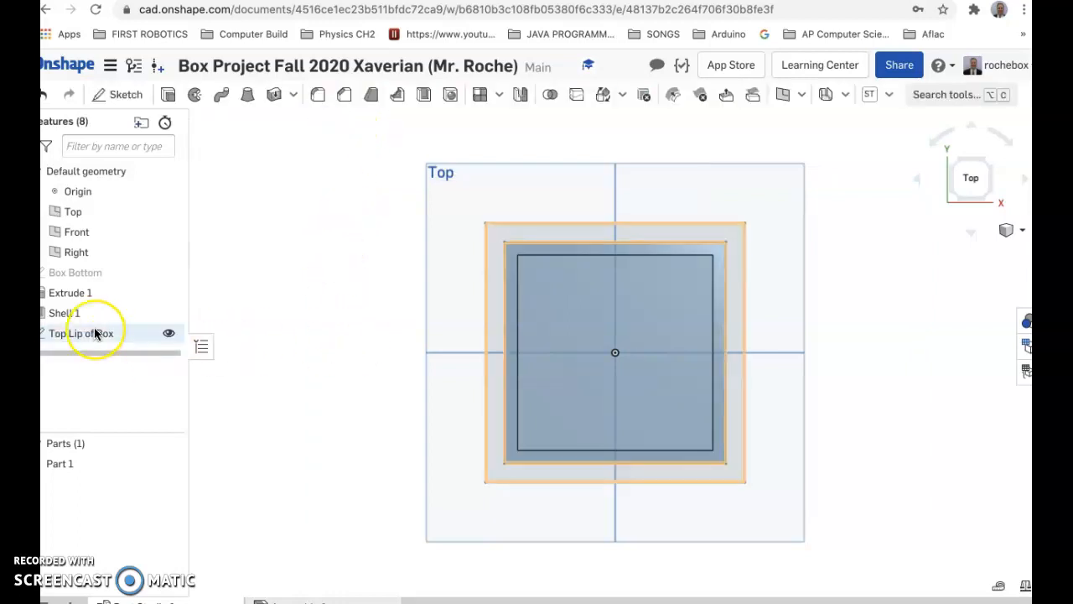
# Step: Start a solid extrusion of the square ring region between the two outlines of the Top Lip of Box sketch
pyautogui.moveTo(278, 378); pyautogui.dragTo(190, 298, button='right')
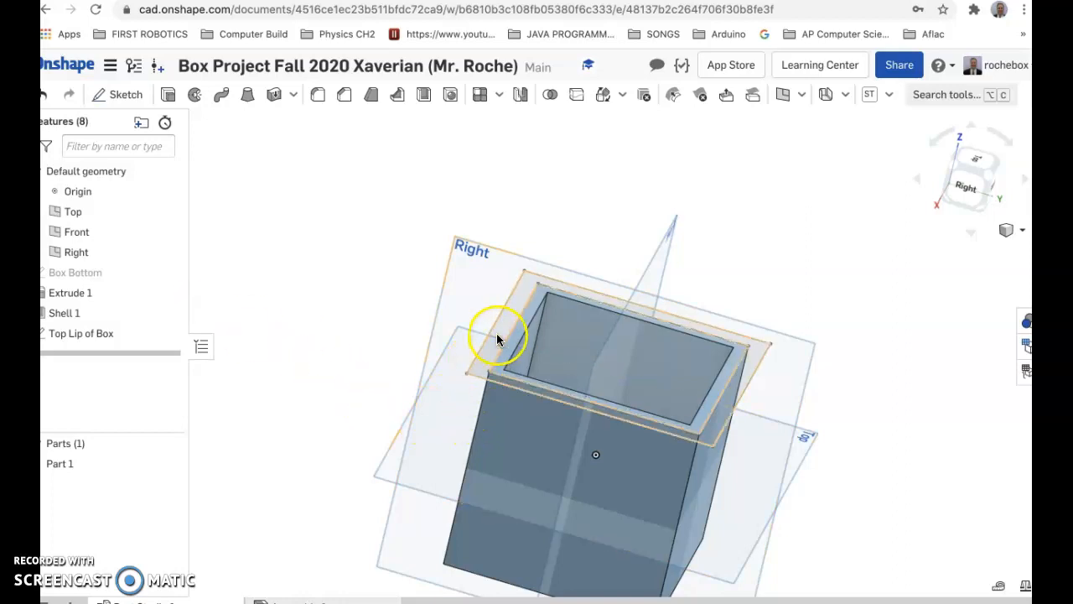
pyautogui.scroll(-1, 831, 300)
pyautogui.scroll(-1, 831, 296)
pyautogui.scroll(2, 831, 295)
pyautogui.moveTo(831, 295); pyautogui.dragTo(845, 212, button='middle')
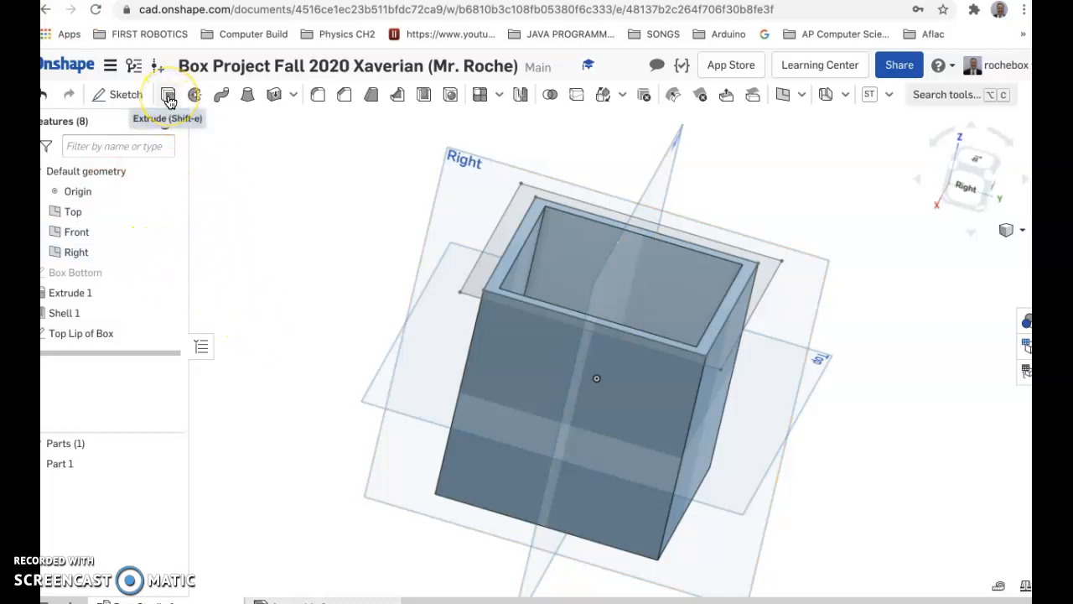
pyautogui.click(505, 228)
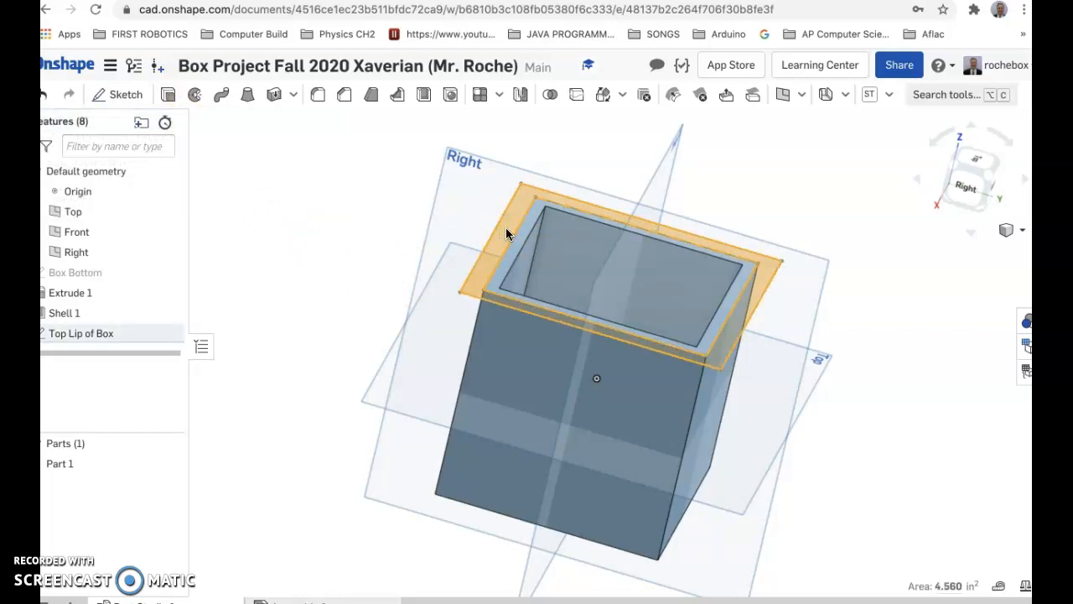
pyautogui.click(169, 95)
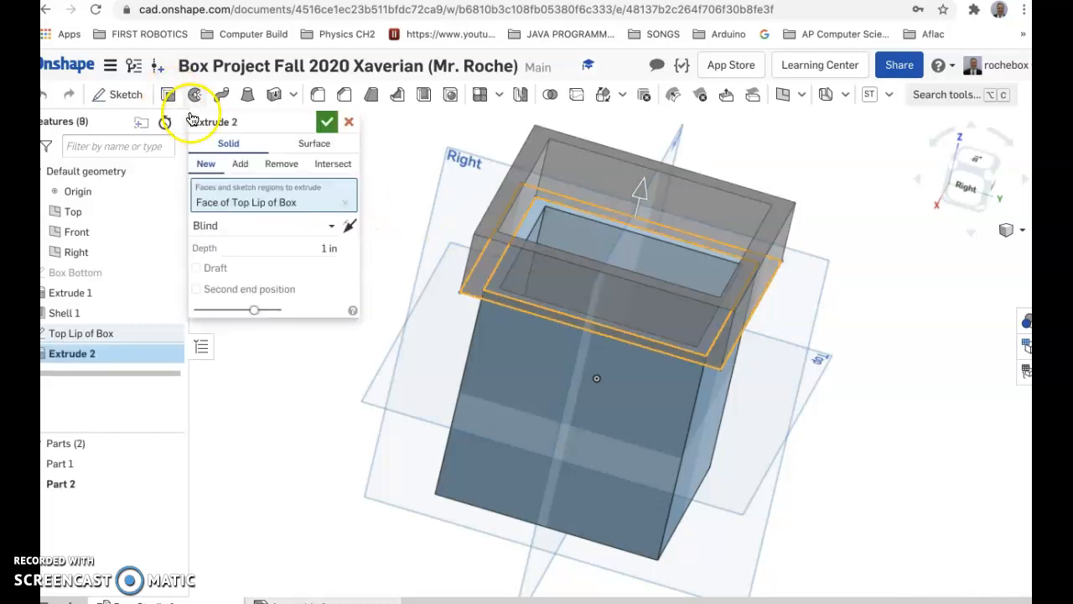
# Step: Make the lip extrusion add to the existing box, Part 1, and reverse its direction to run down the outer walls
pyautogui.moveTo(874, 519)
pyautogui.mouseDown(button='right')
pyautogui.moveTo(873, 495)
pyautogui.moveTo(824, 475)
pyautogui.moveTo(839, 468)
pyautogui.moveTo(850, 496)
pyautogui.moveTo(840, 520)
pyautogui.moveTo(845, 508)
pyautogui.moveTo(837, 511)
pyautogui.moveTo(863, 509)
pyautogui.moveTo(862, 520)
pyautogui.mouseUp(button='right')
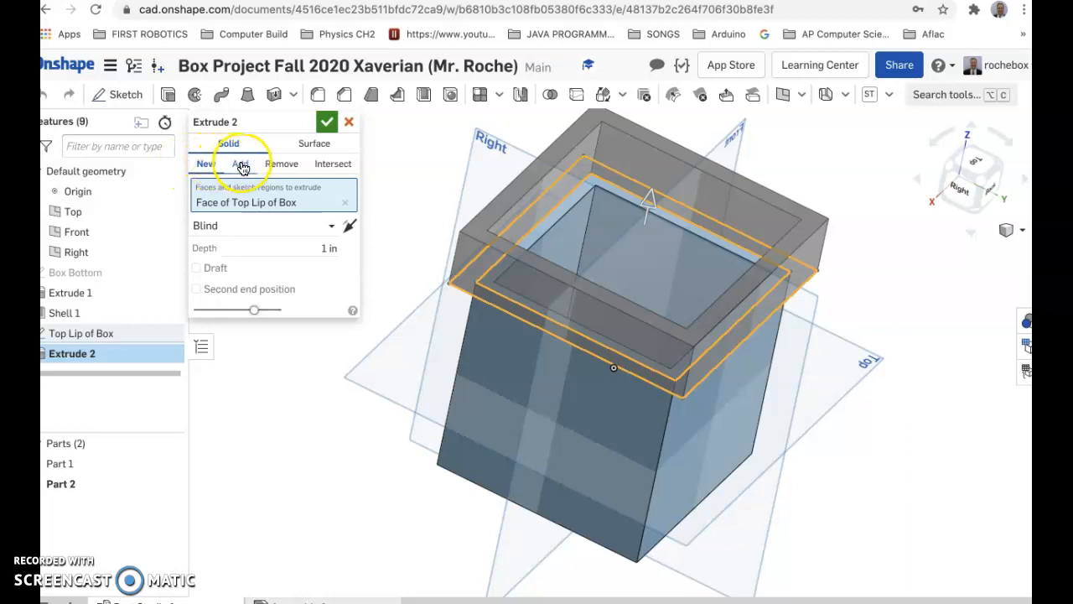
pyautogui.click(242, 165)
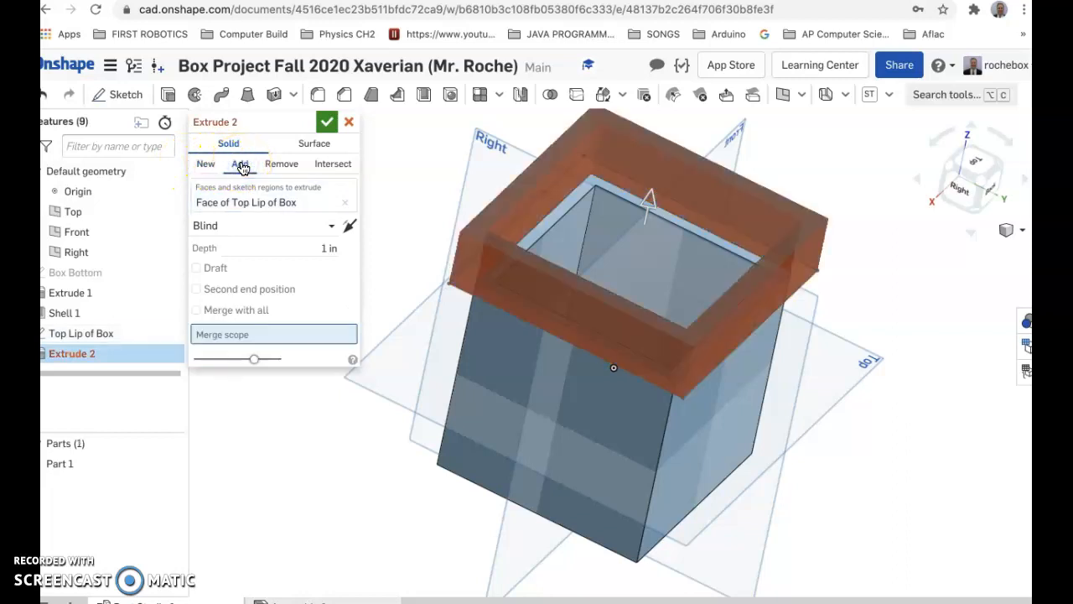
pyautogui.moveTo(864, 385); pyautogui.dragTo(803, 366, button='right')
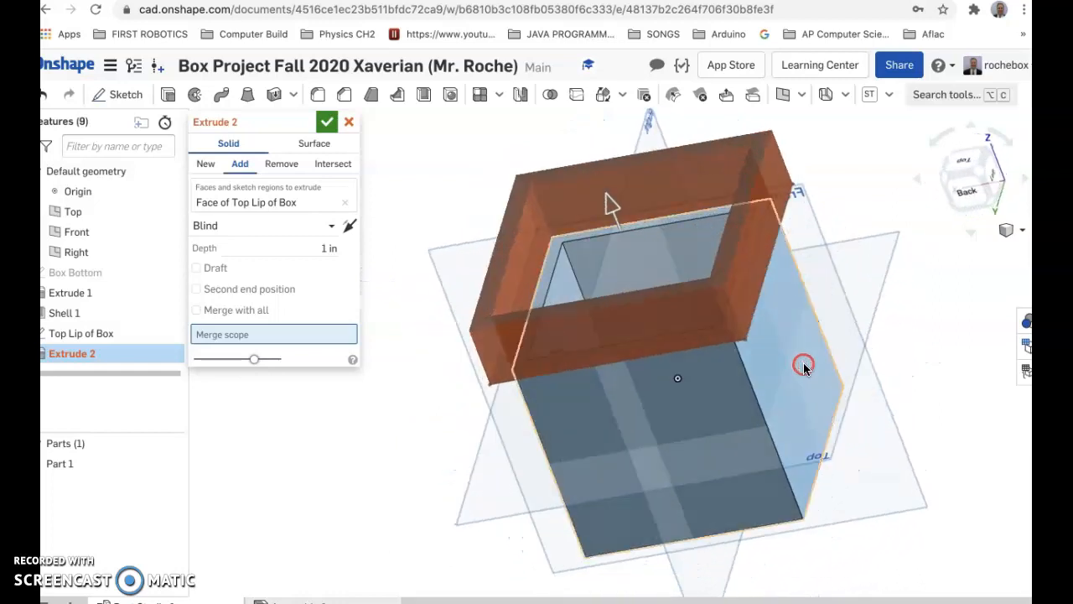
pyautogui.moveTo(506, 373); pyautogui.dragTo(447, 454, button='right')
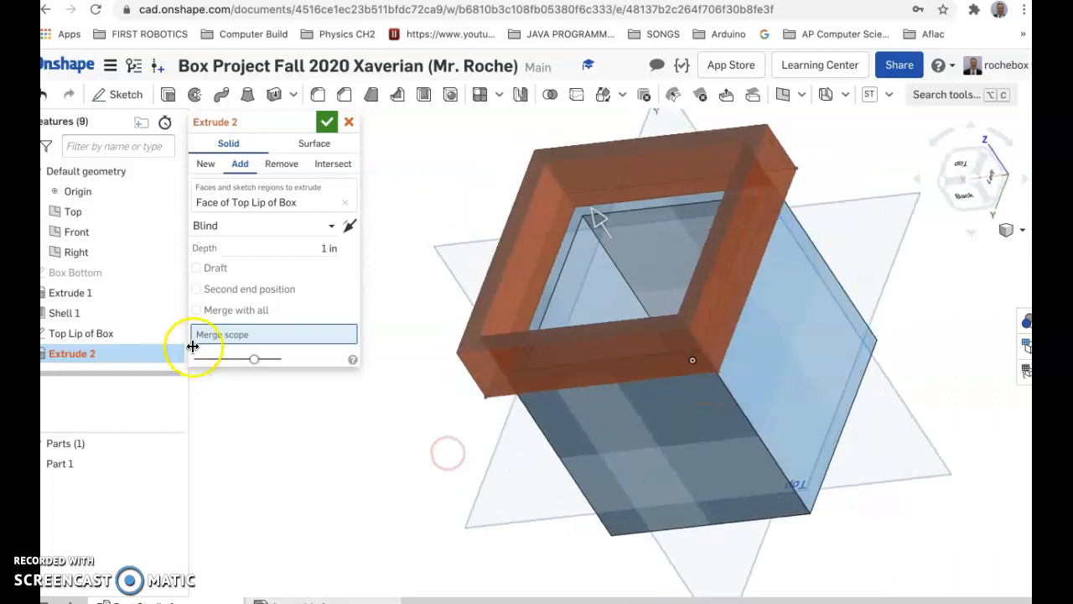
pyautogui.click(349, 227)
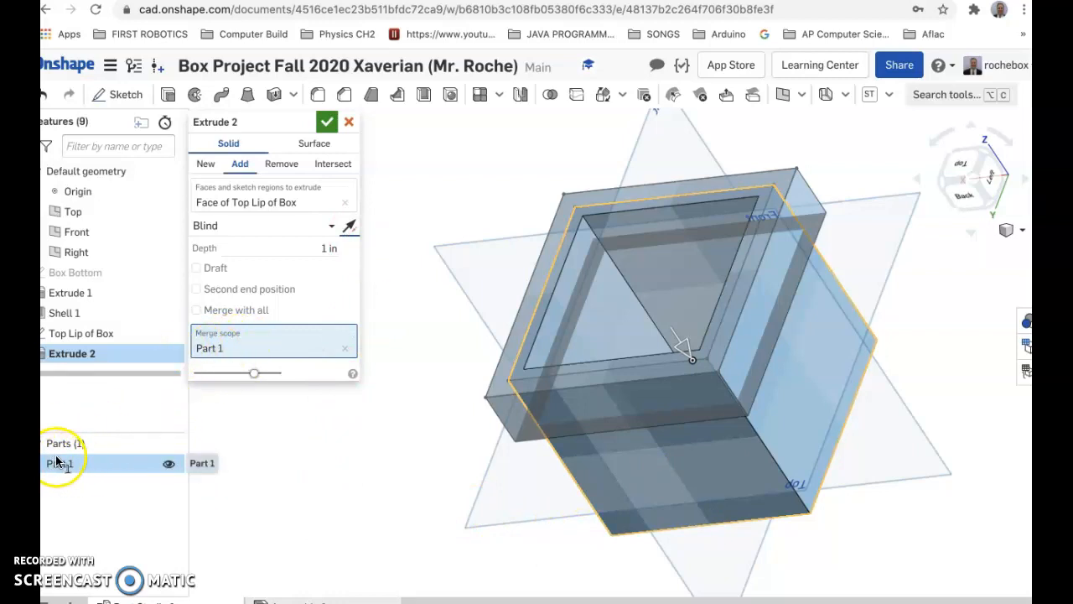
pyautogui.scroll(-2, 367, 451)
pyautogui.scroll(2, 366, 450)
pyautogui.moveTo(366, 451); pyautogui.dragTo(339, 418, button='right')
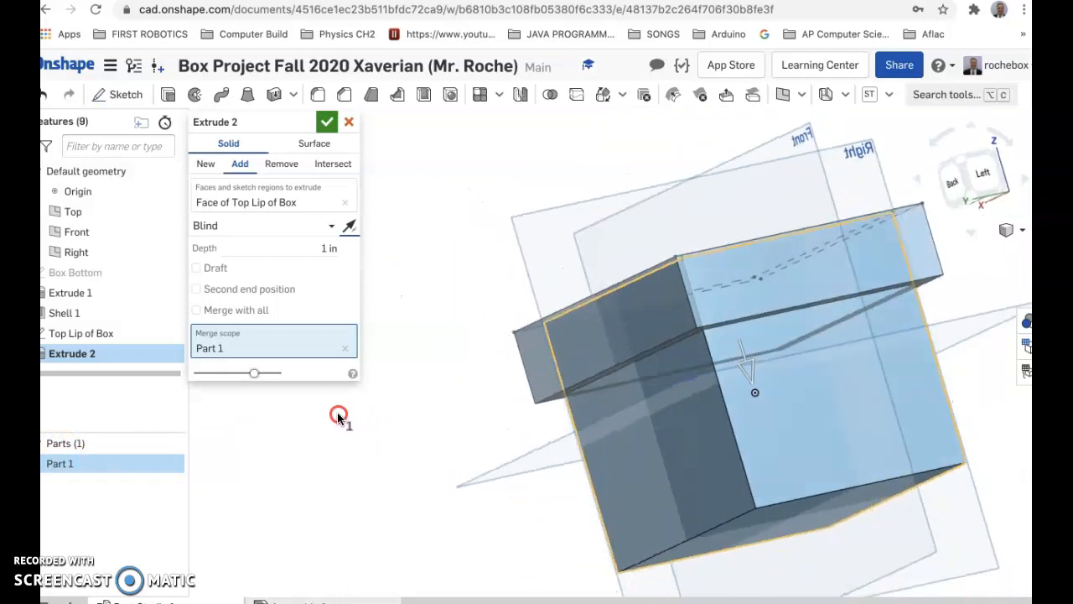
# Step: Toggle the lip extrusion's direction back and forth, ending with it pointing down the box walls
pyautogui.click(325, 246)
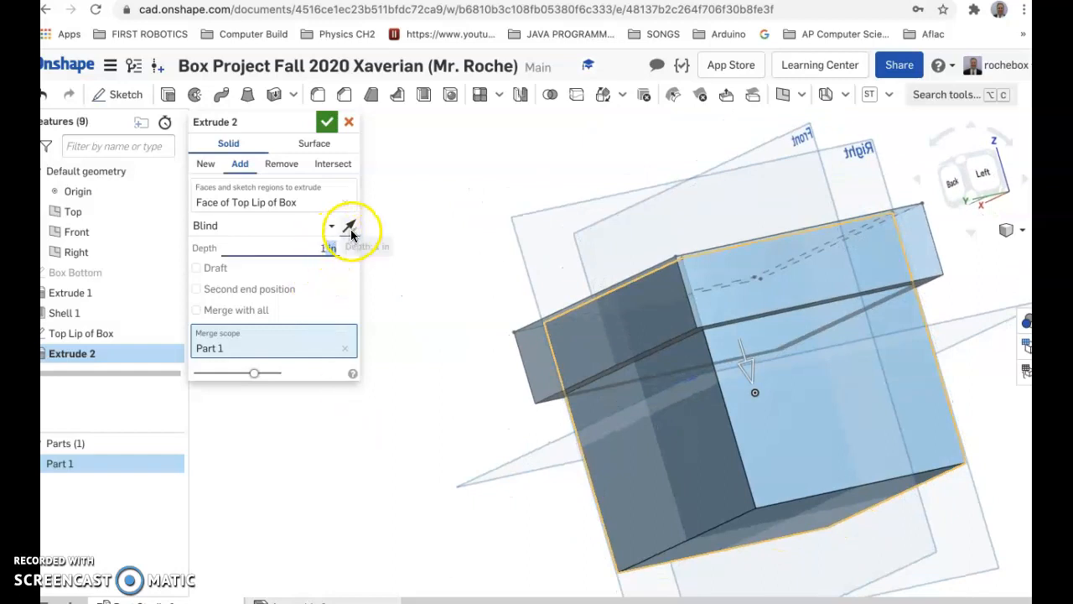
pyautogui.click(414, 246)
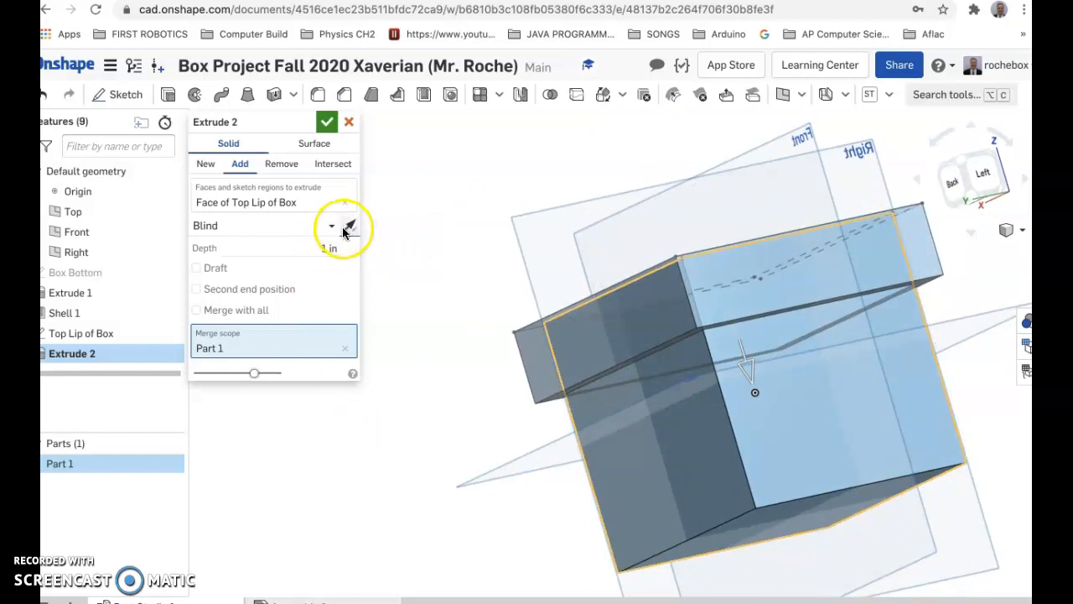
pyautogui.click(344, 230)
pyautogui.click(343, 230)
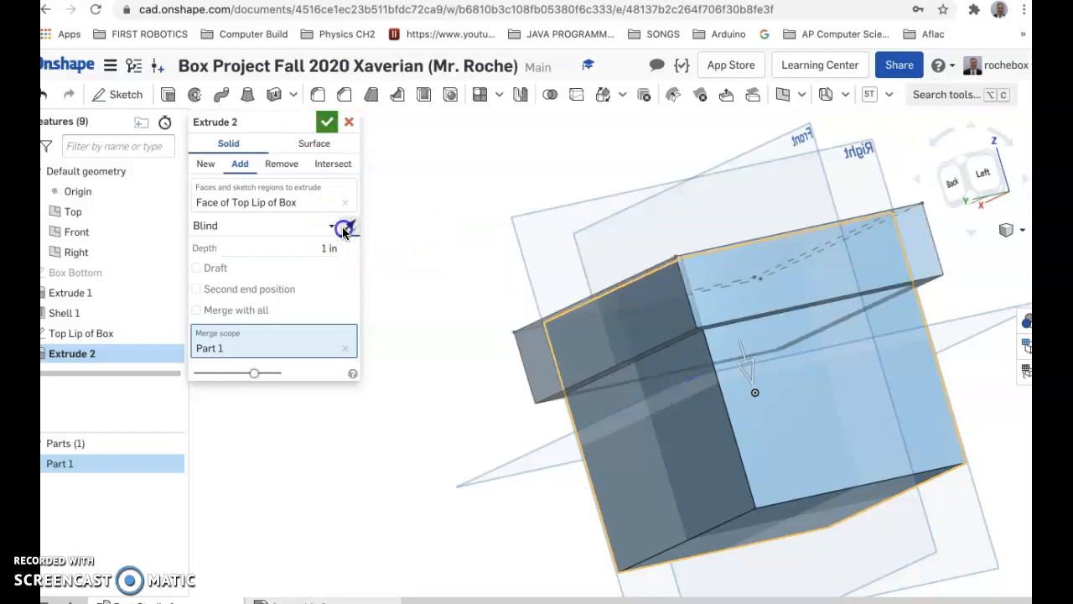
pyautogui.click(344, 230)
pyautogui.click(344, 230)
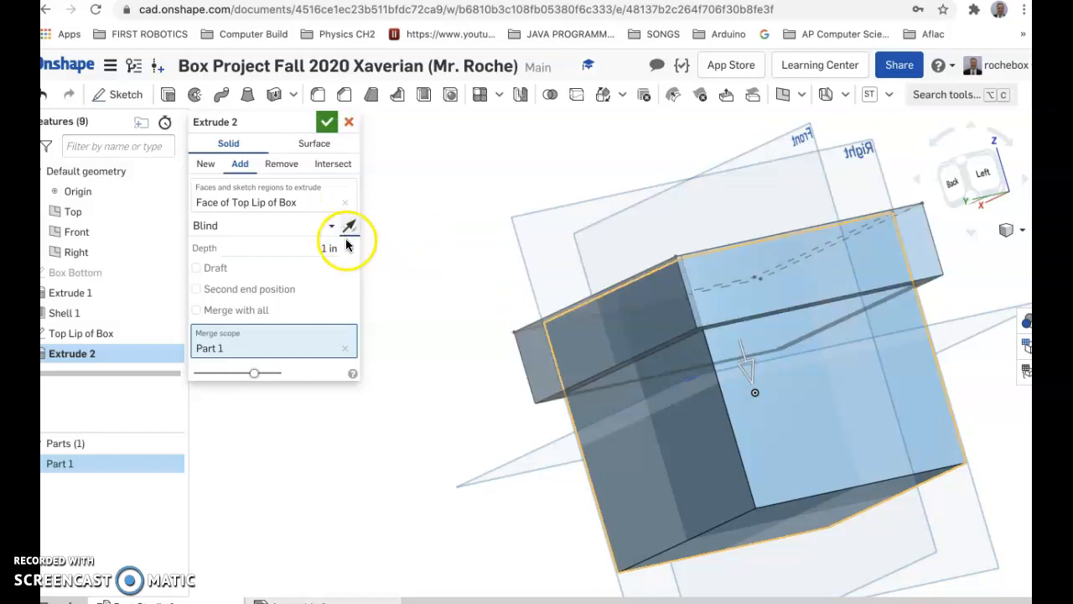
# Step: Set the lip extrusion's depth to 0.25 in and accept it
pyautogui.click(327, 250)
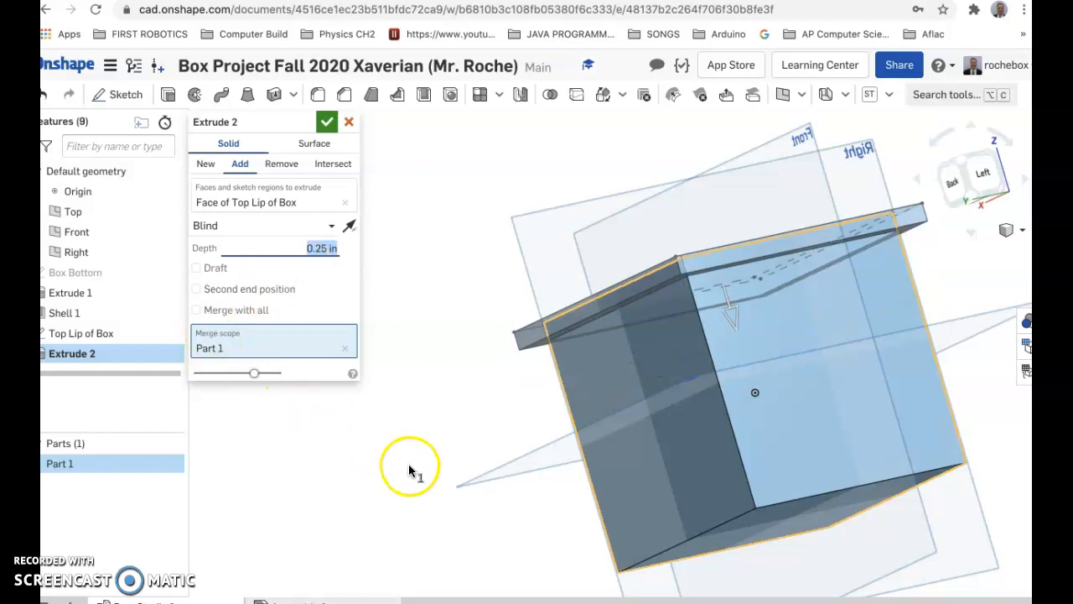
pyautogui.moveTo(402, 464); pyautogui.dragTo(355, 461, button='right')
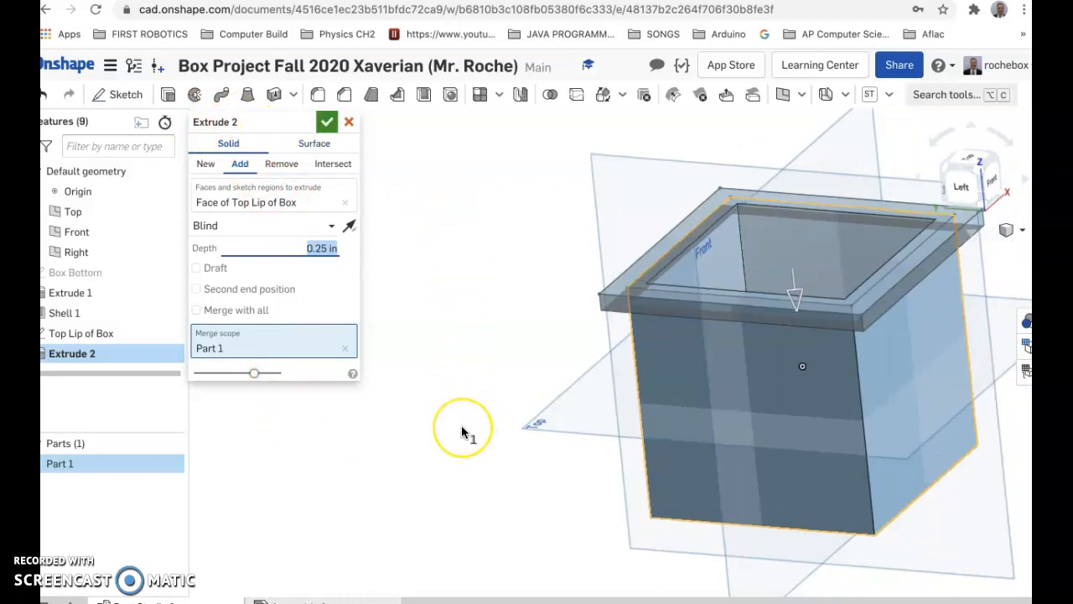
pyautogui.click(326, 122)
# Step: Examine the lip around the box rim from below, above and all sides
pyautogui.moveTo(412, 322); pyautogui.dragTo(353, 319, button='right')
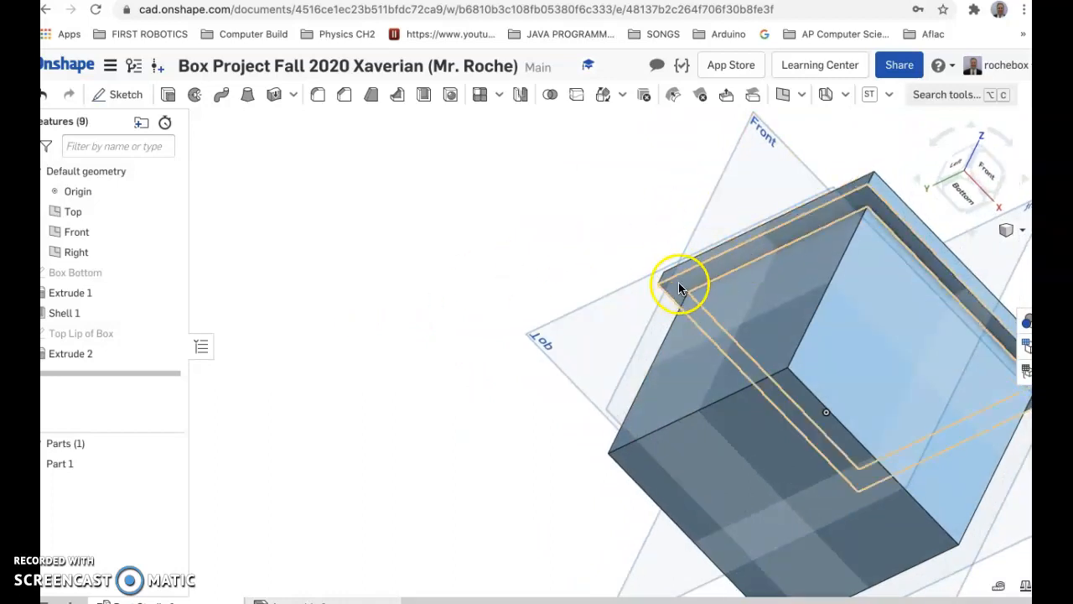
pyautogui.moveTo(537, 388); pyautogui.dragTo(446, 385, button='right')
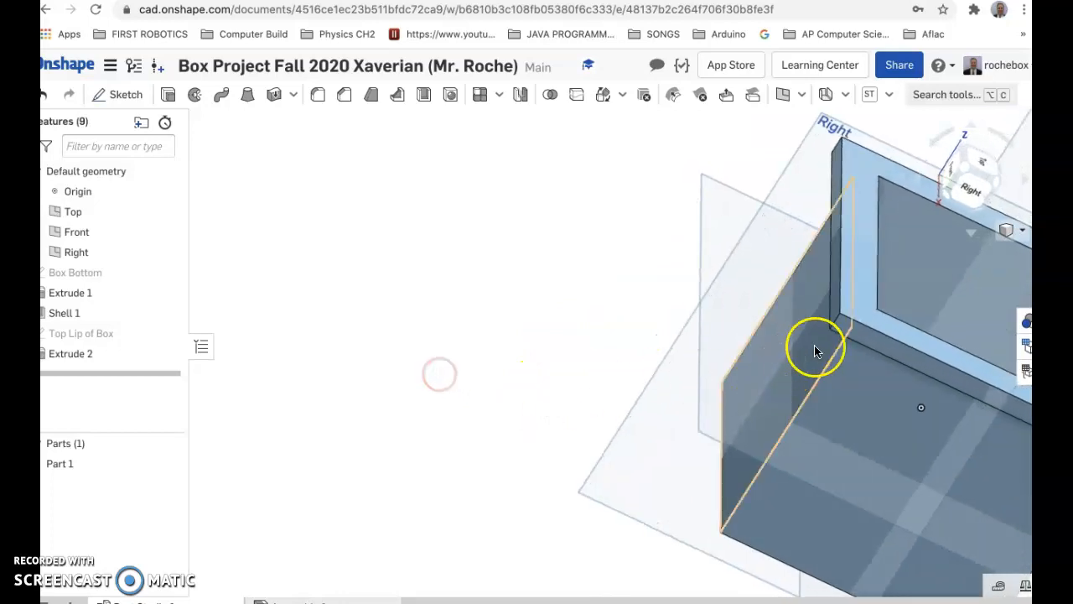
pyautogui.scroll(-3, 553, 356)
pyautogui.moveTo(553, 354)
pyautogui.mouseDown(button='right')
pyautogui.moveTo(615, 377)
pyautogui.moveTo(535, 347)
pyautogui.mouseUp(button='right')
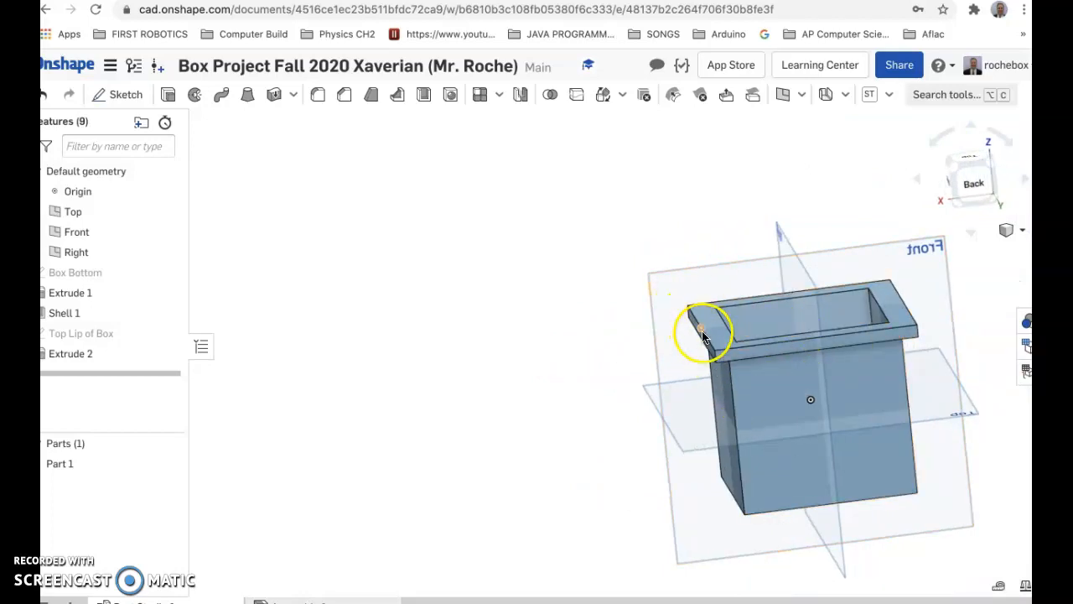
pyautogui.scroll(-2, 457, 326)
pyautogui.scroll(2, 457, 325)
pyautogui.moveTo(456, 317); pyautogui.dragTo(254, 313, button='right')
pyautogui.moveTo(319, 345); pyautogui.dragTo(235, 231, button='right')
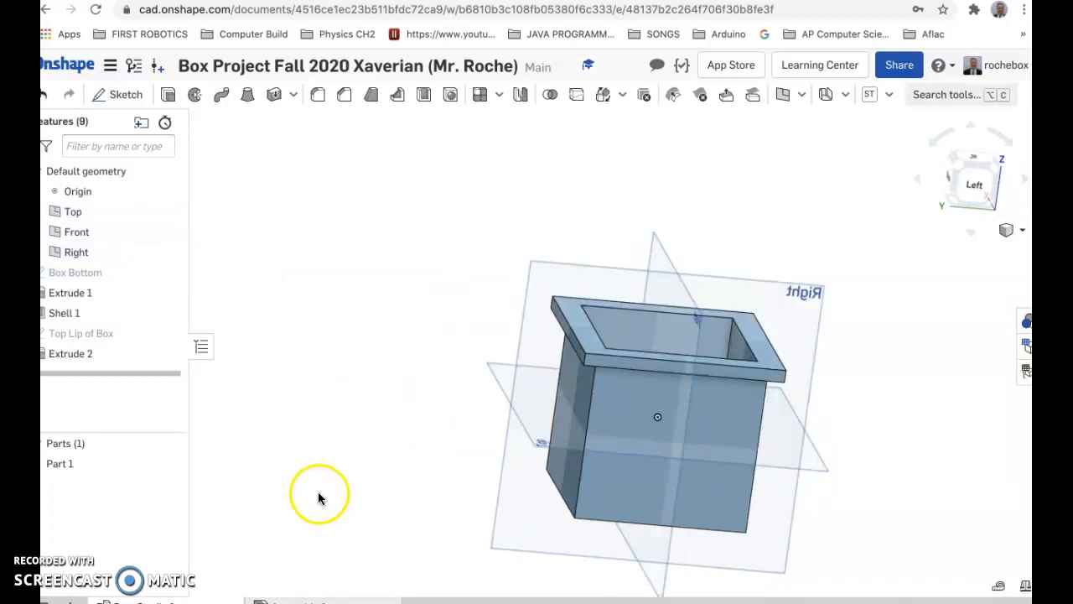
pyautogui.moveTo(327, 498); pyautogui.dragTo(412, 456, button='right')
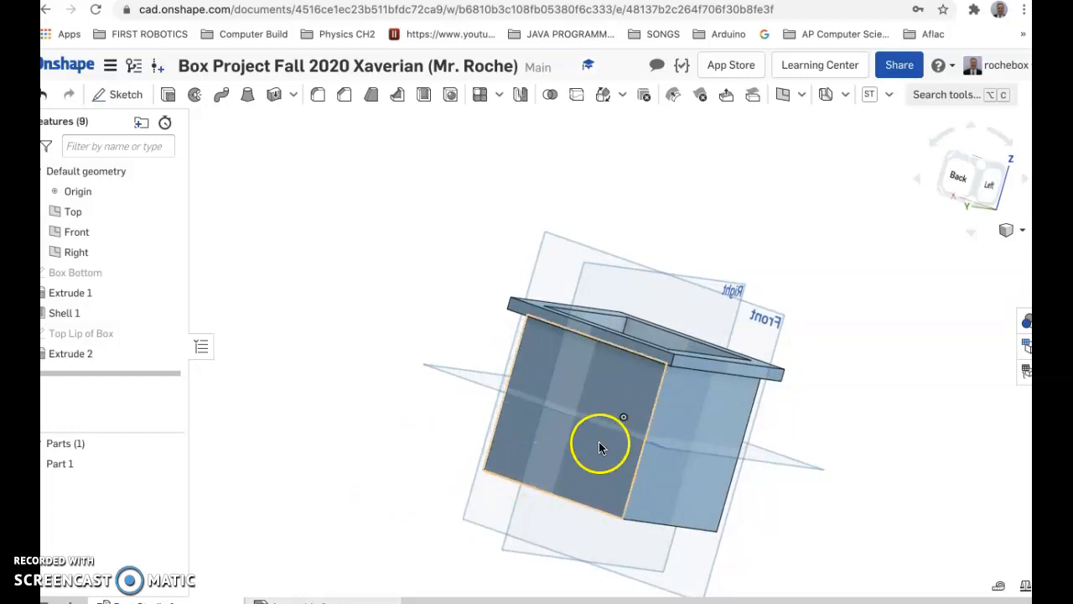
pyautogui.moveTo(691, 427); pyautogui.dragTo(450, 430, button='right')
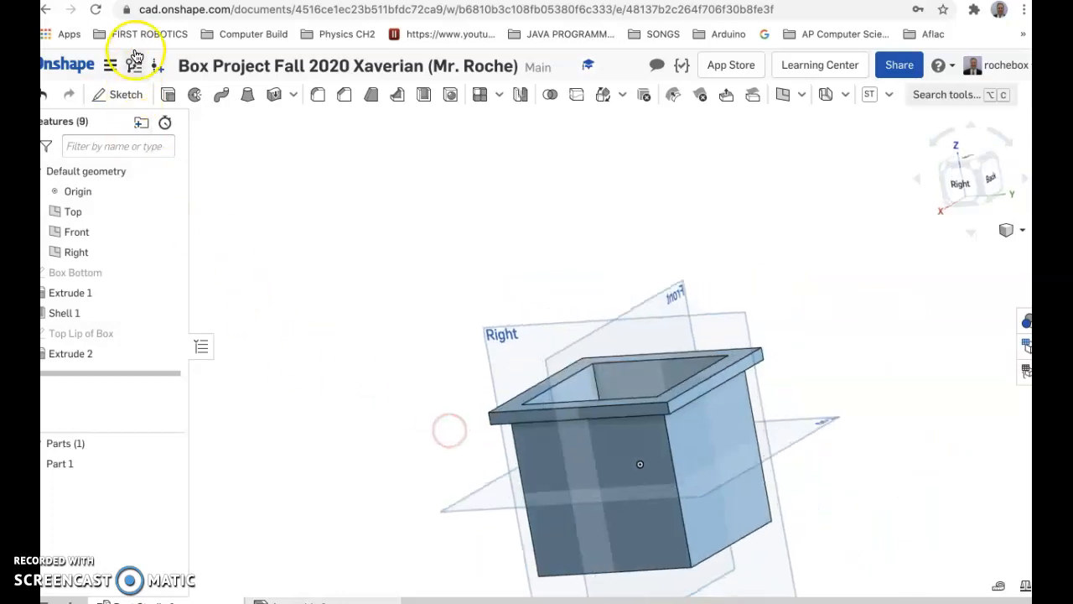